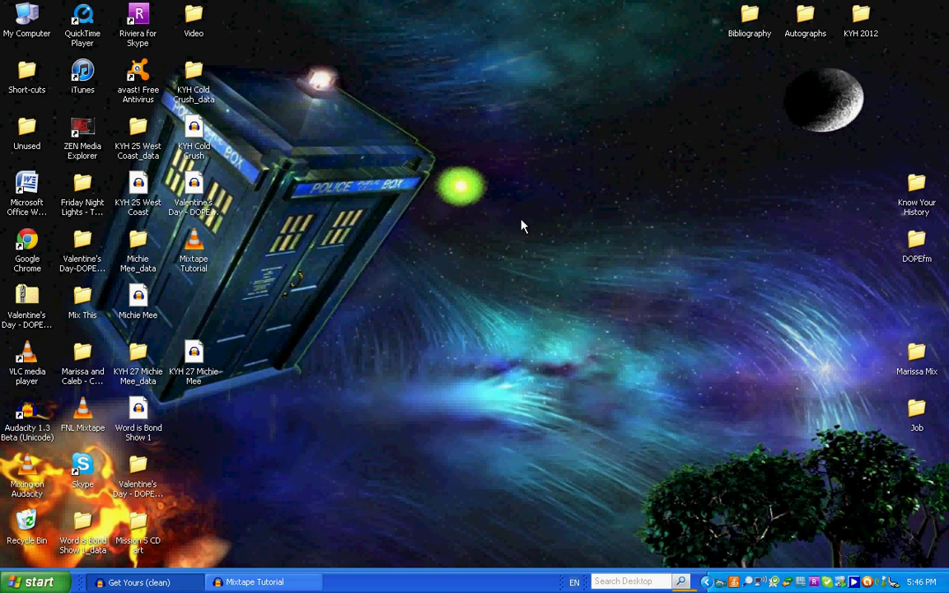
Add a folder called 'Mixtape' to the Windows XP desktop using New > Folder
right_click(409, 254)
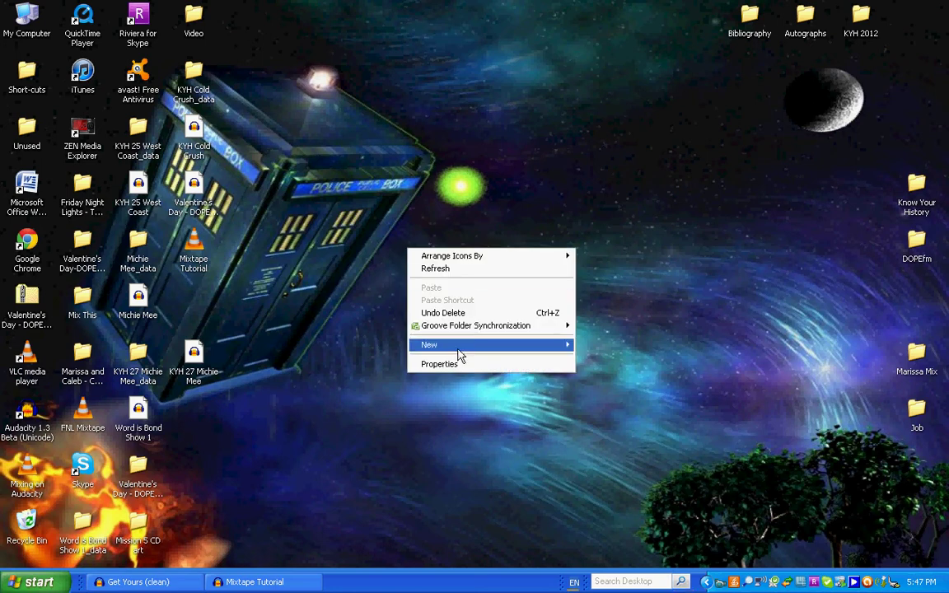
mouse_move(460, 346)
left_click(628, 353)
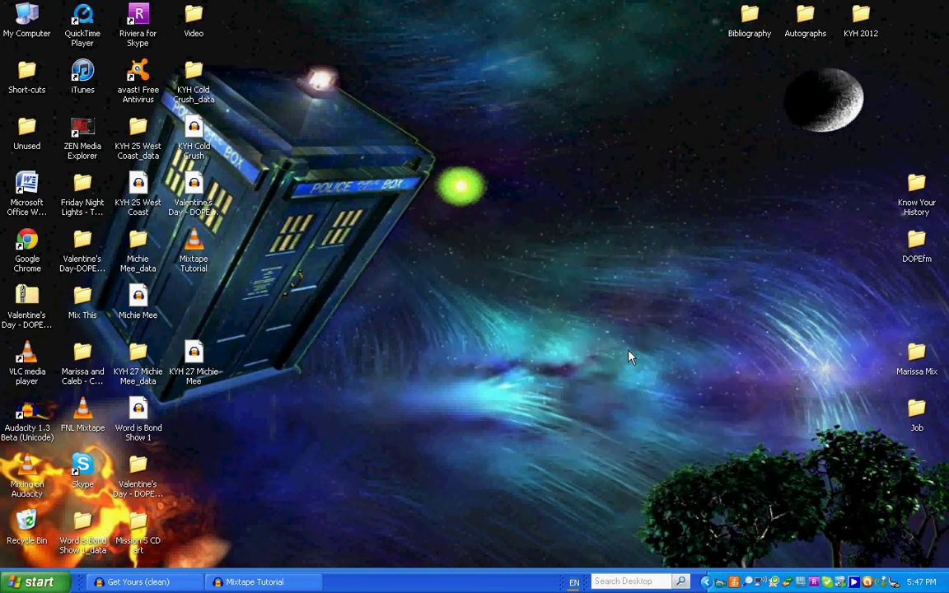
type("M")
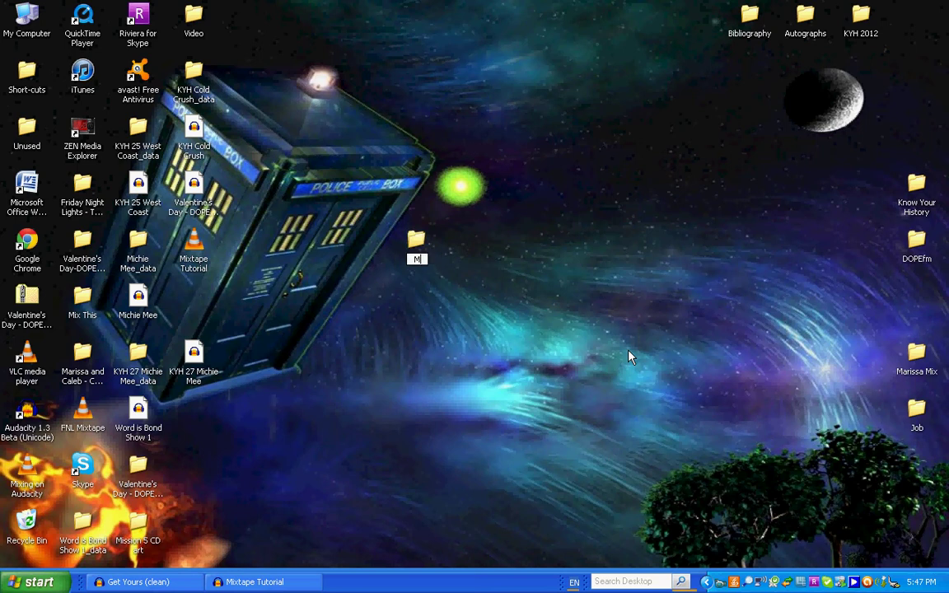
type("ixtape")
key("Return")
Switch from the Get Yours (clean) project to the Mixtape Tutorial project
left_click(136, 582)
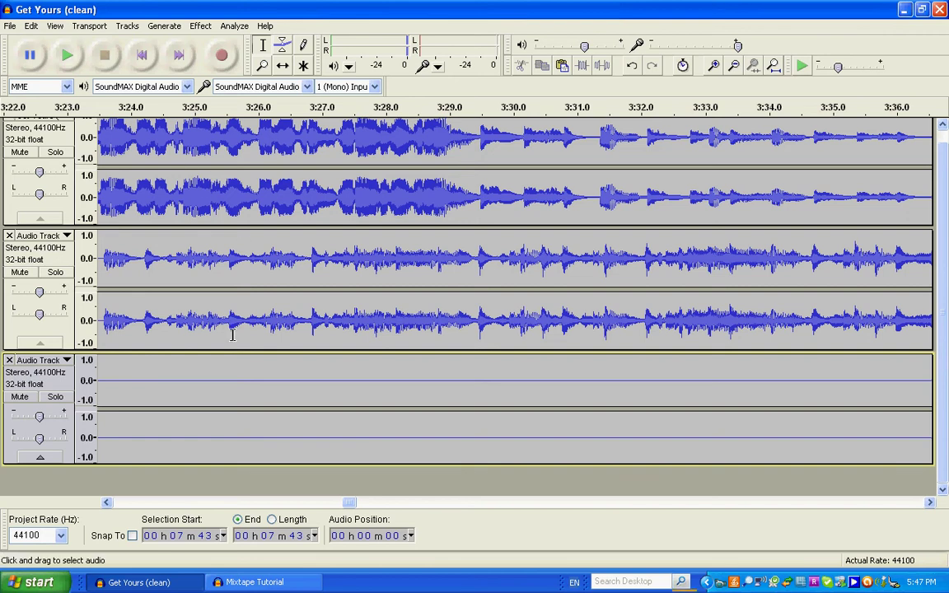
left_click(11, 26)
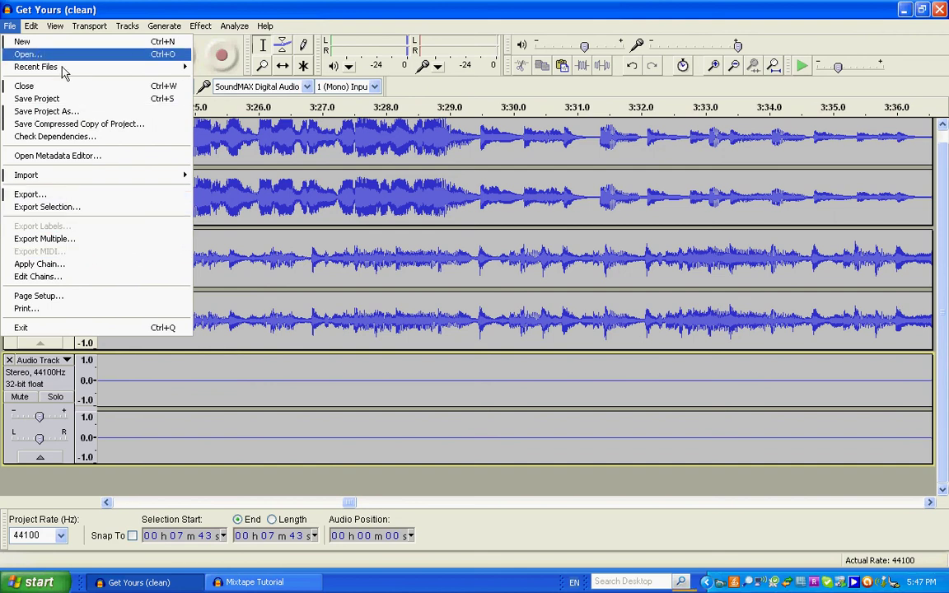
left_click(290, 585)
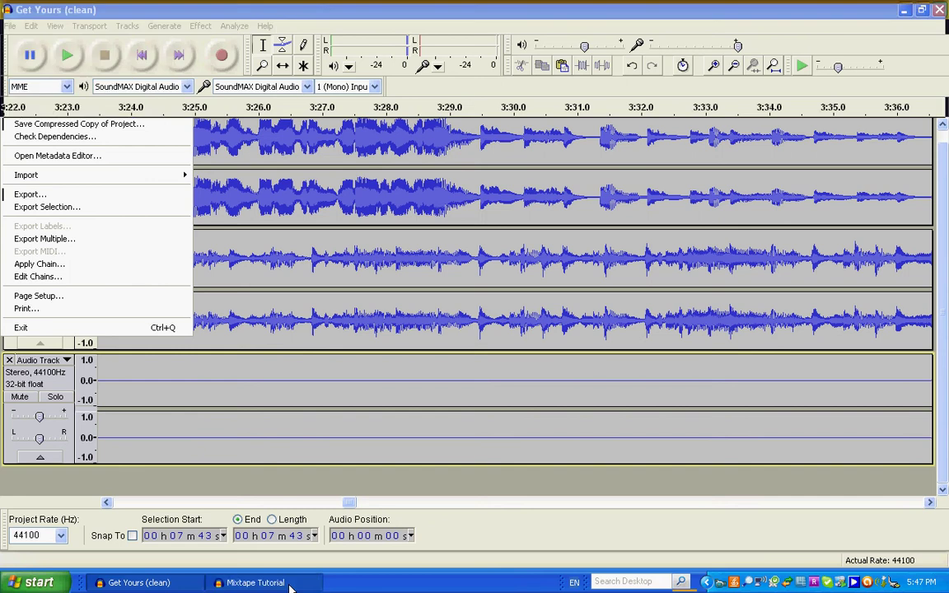
left_click(290, 585)
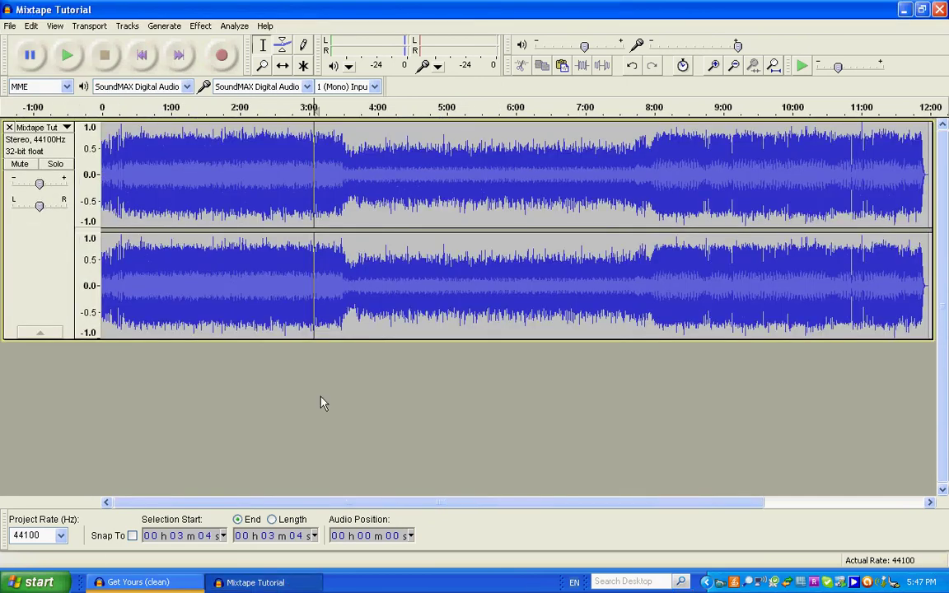
Add a label at 0:00 reading '01. MOP - Get Yours' in a new label track
left_click(142, 56)
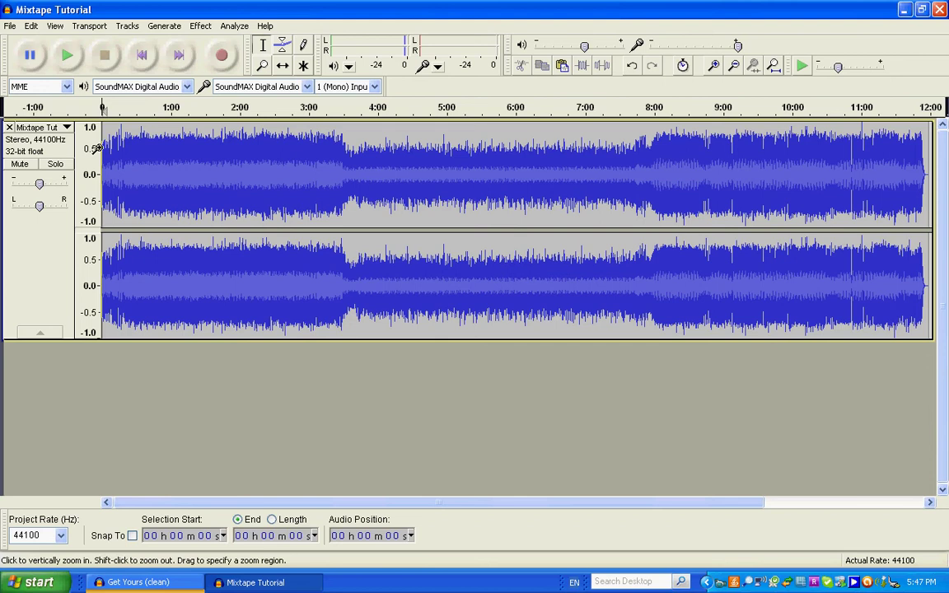
left_click(124, 27)
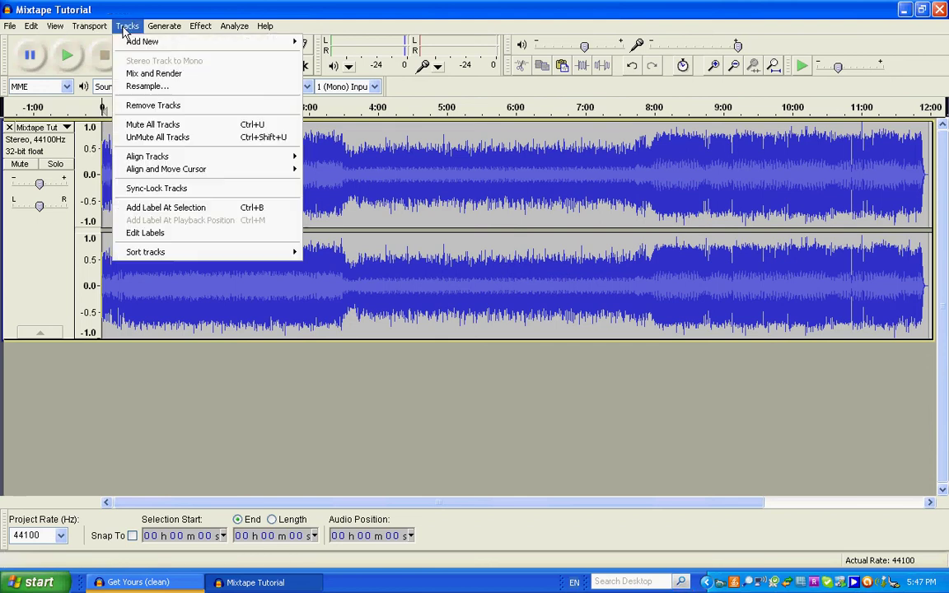
left_click(210, 209)
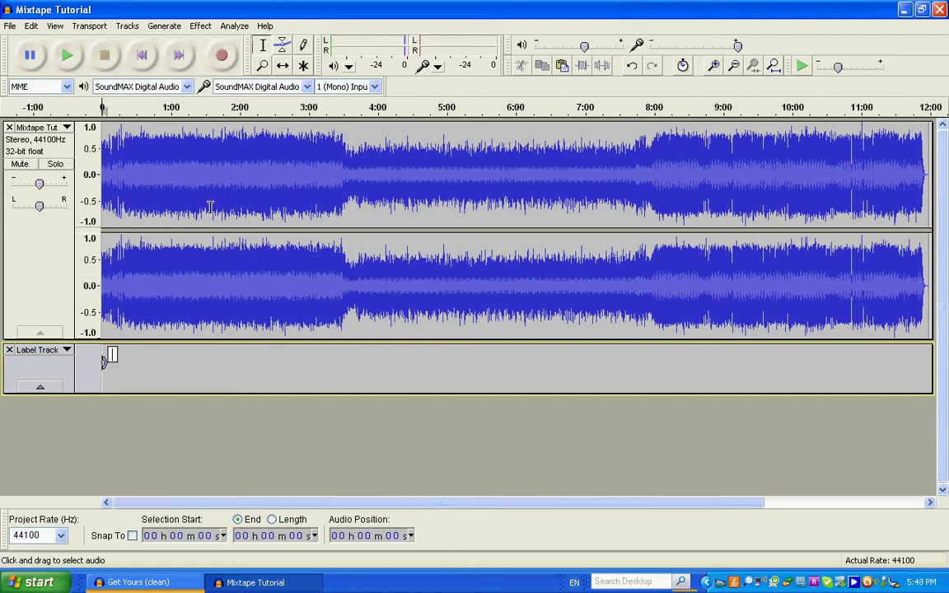
type("01. MOP - Get Yours")
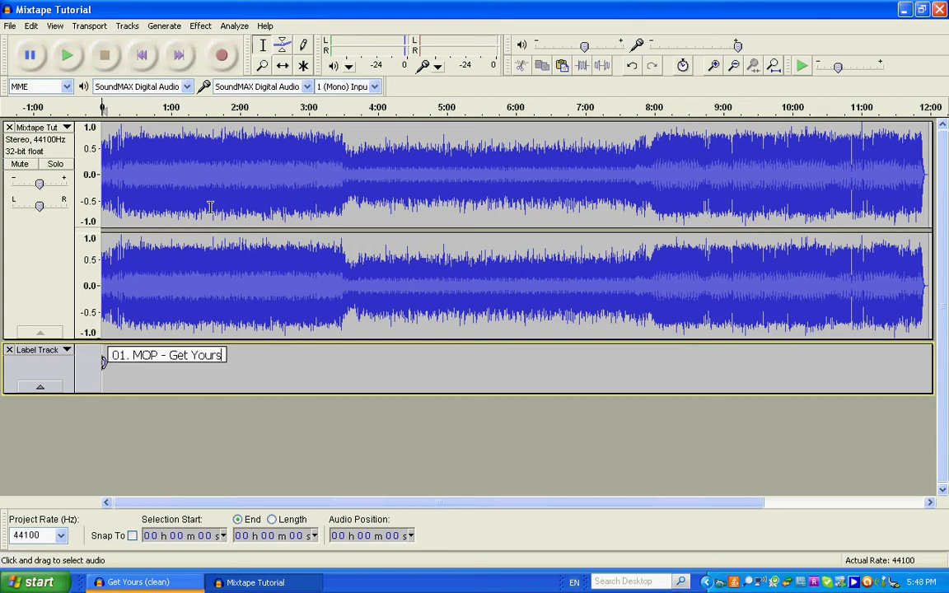
left_click(347, 161)
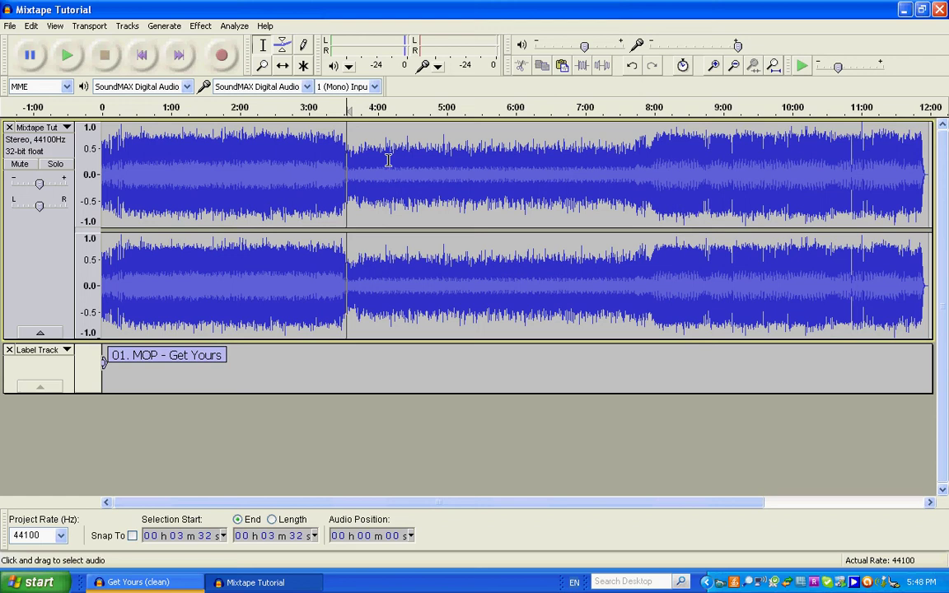
Audition the transition from 3:32 and set the cursor at 3:37, where song two starts
left_click(68, 56)
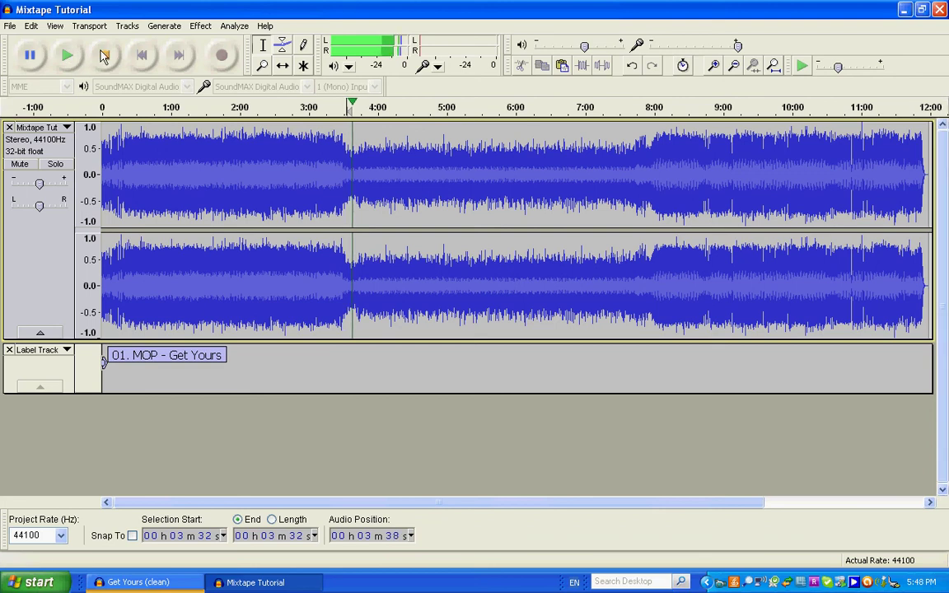
left_click(105, 55)
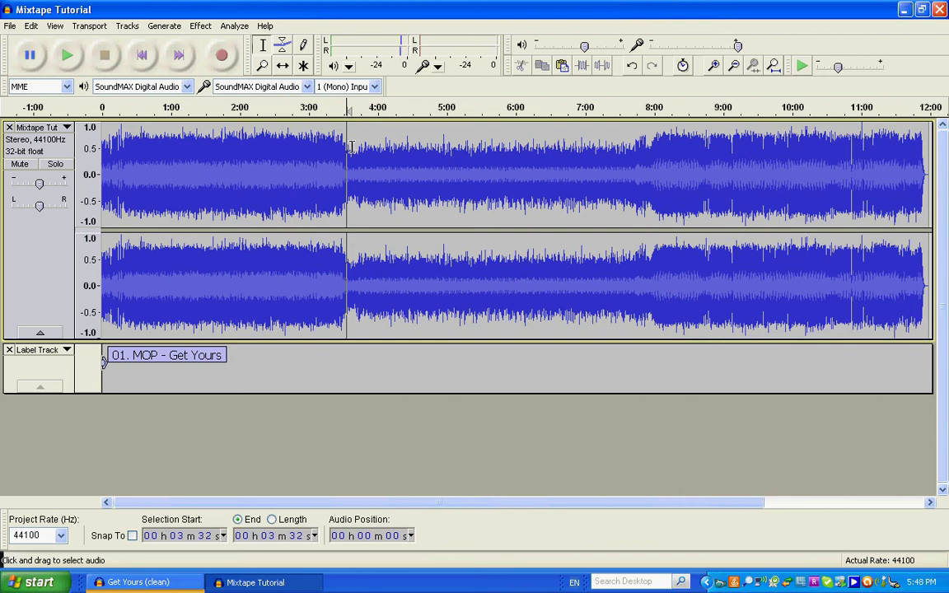
left_click(353, 148)
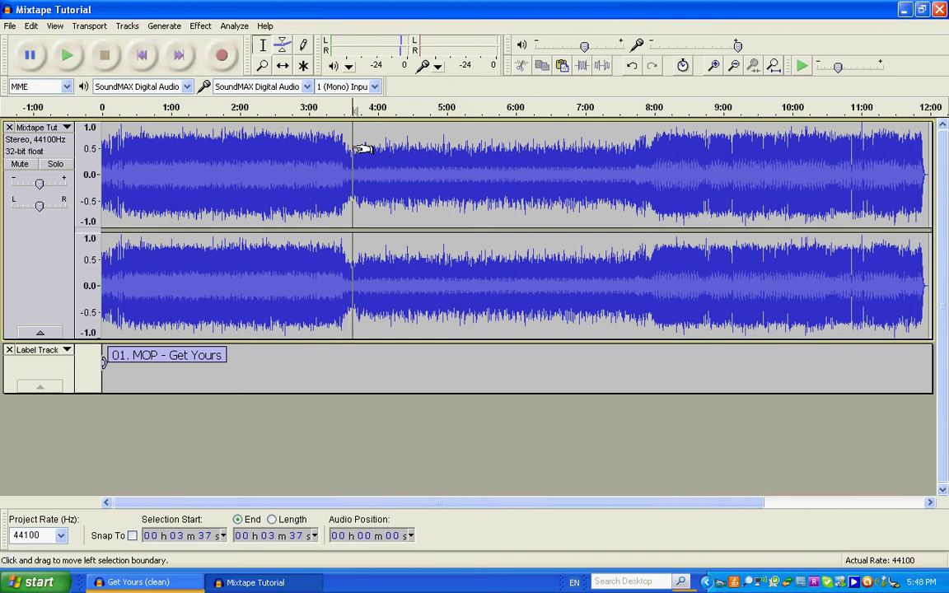
left_click(69, 56)
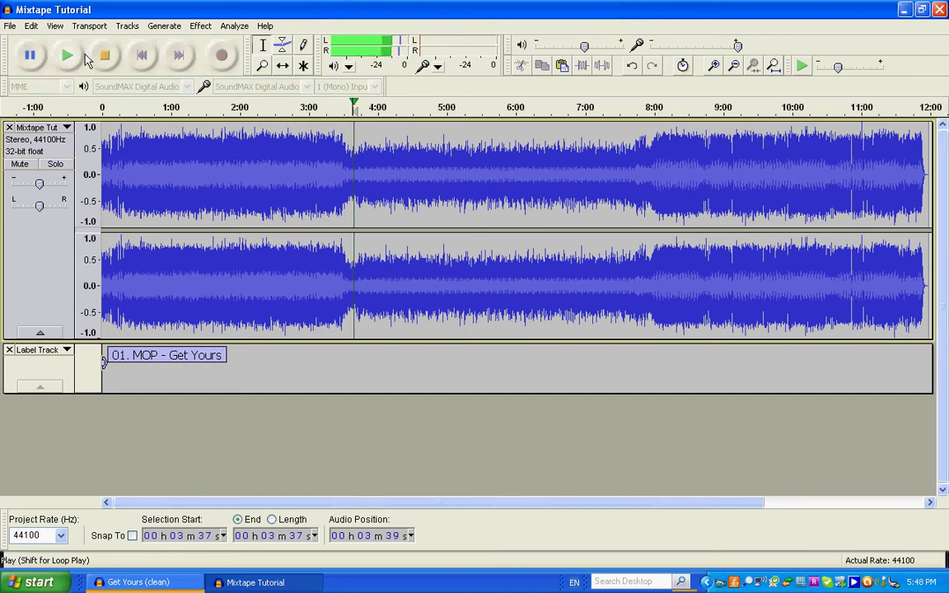
left_click(105, 58)
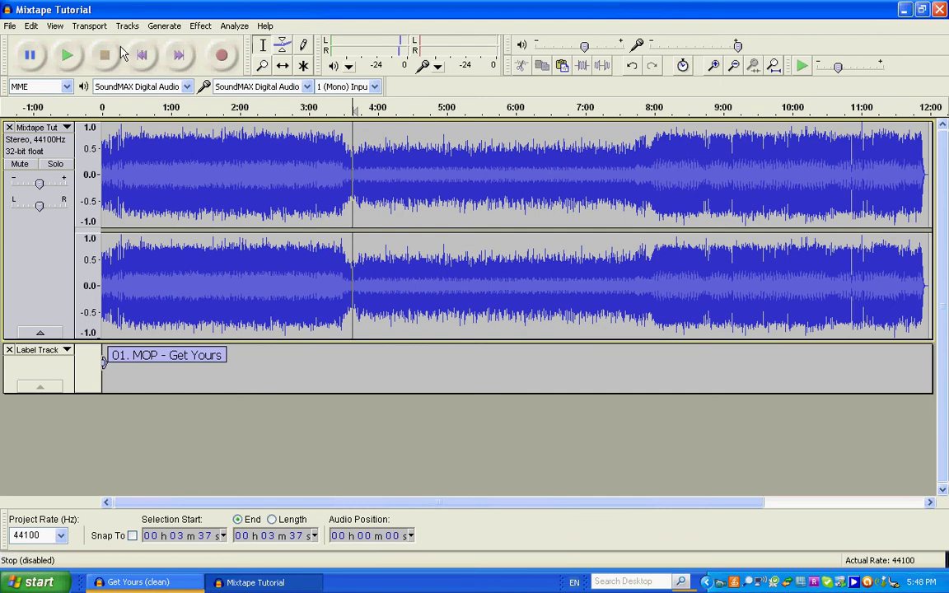
left_click(125, 26)
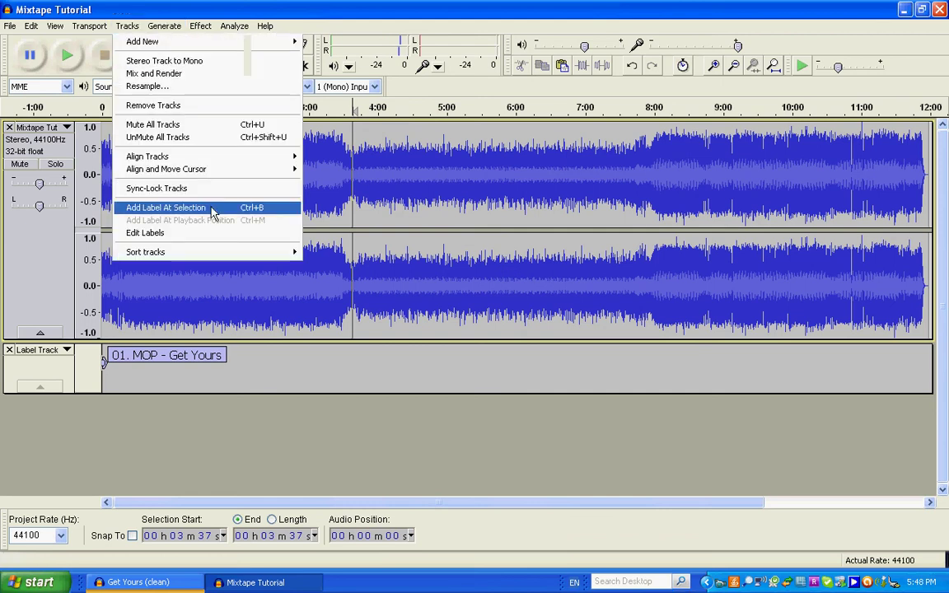
Add a label at 3:37 titled '02. Graphidi Logik - Can I Get a Yo'
left_click(166, 208)
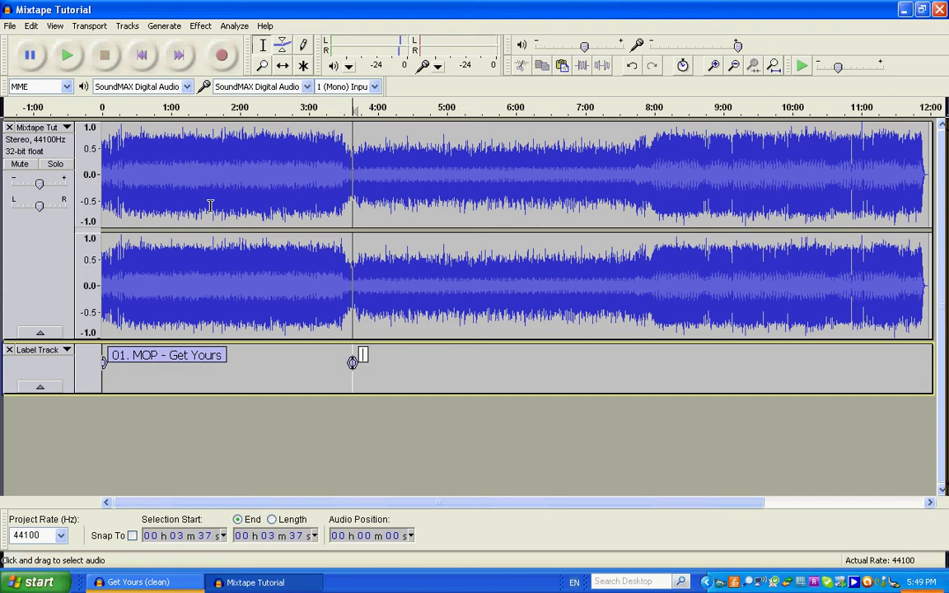
type("02. Graphidi Logik - Can I Get a Yo")
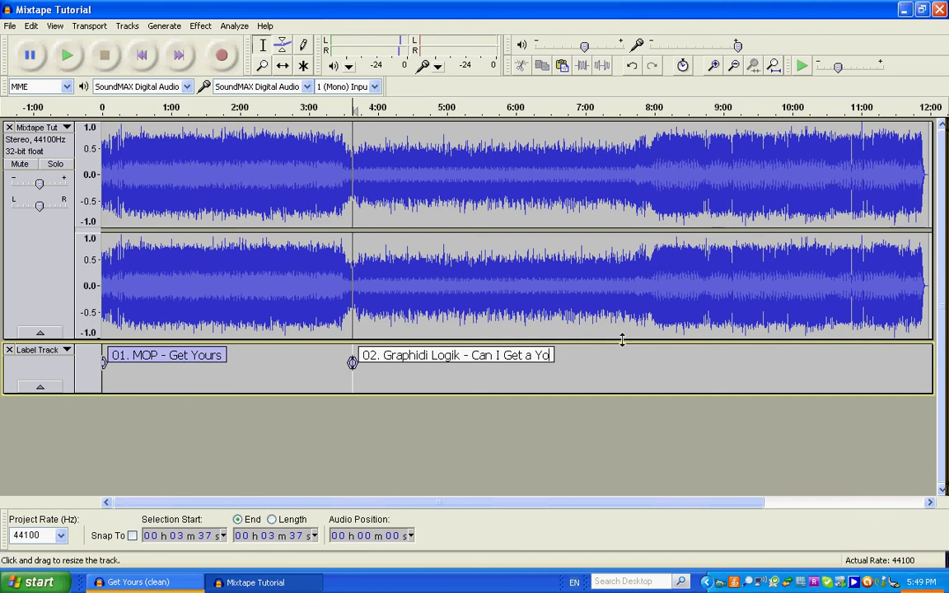
left_click(646, 164)
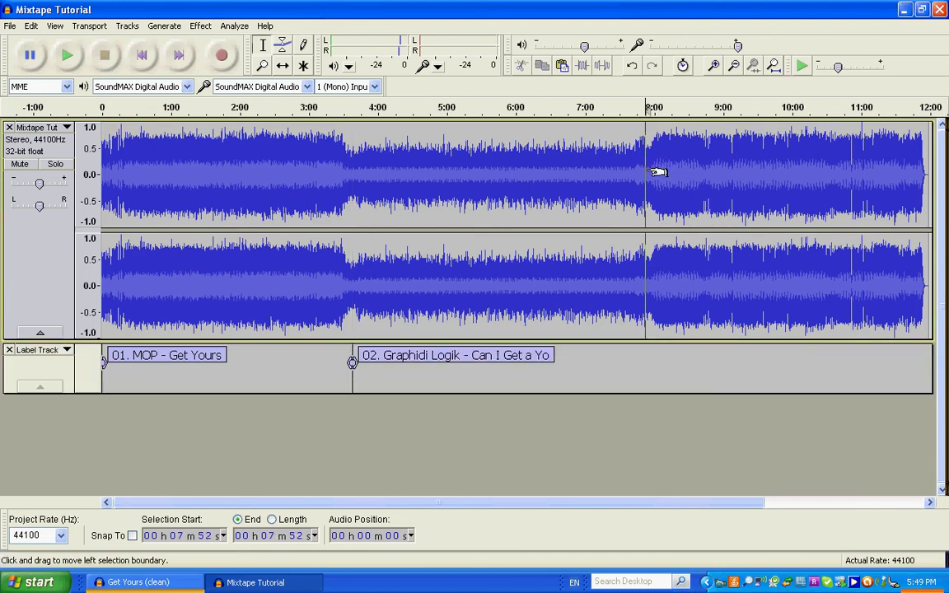
Audition from 7:52 and set the edit position at 7:59, where song three begins
left_click(67, 58)
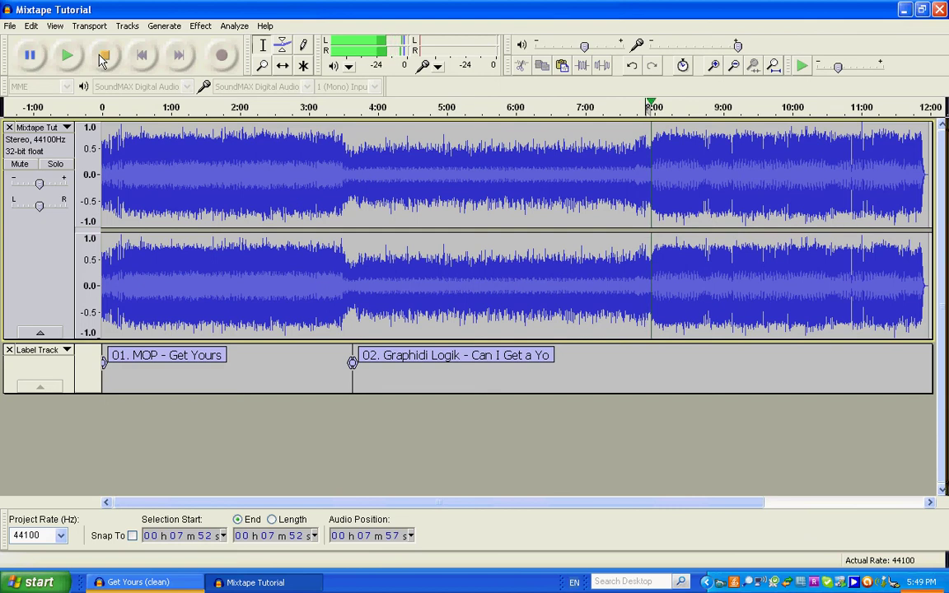
left_click(103, 56)
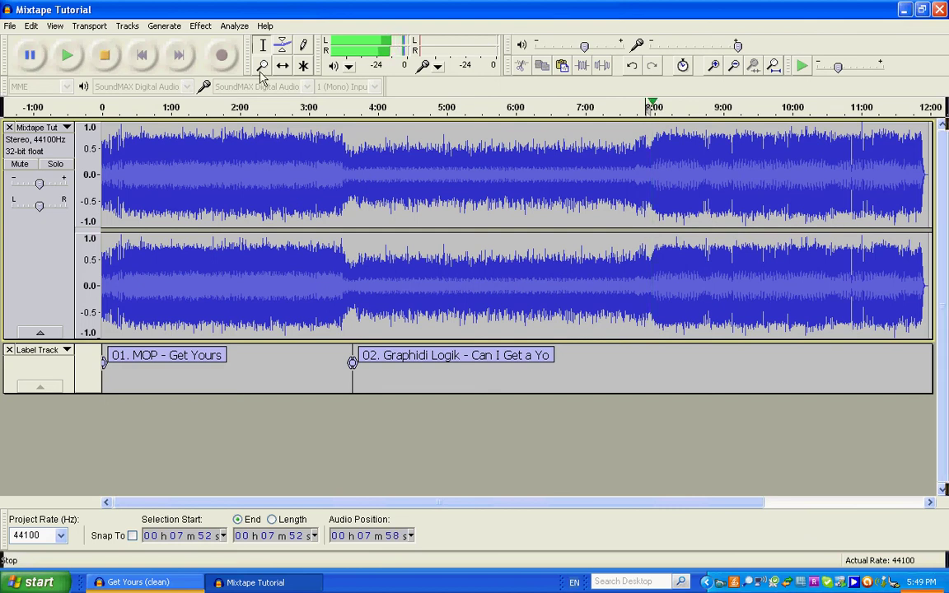
left_click(655, 145)
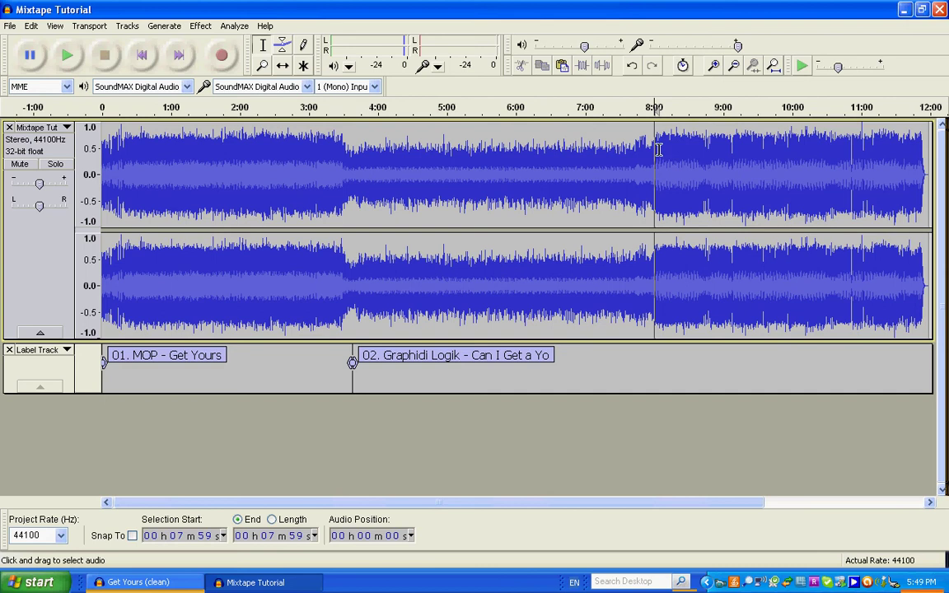
left_click(68, 57)
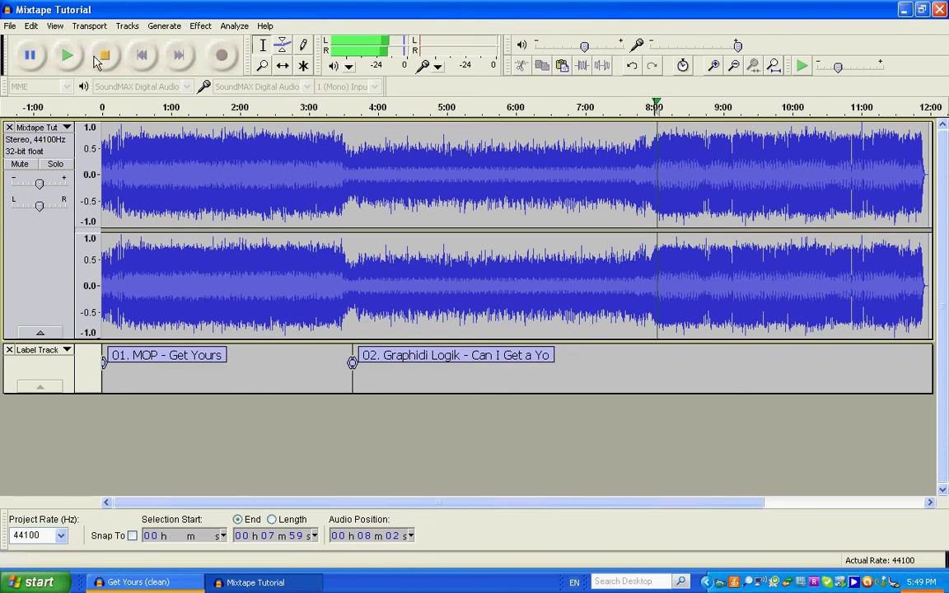
left_click(99, 58)
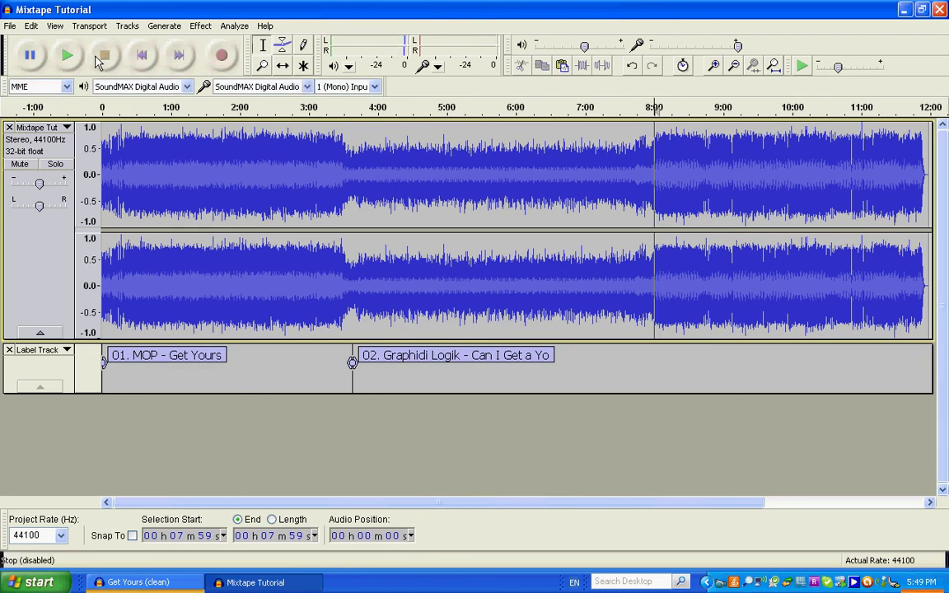
left_click(127, 26)
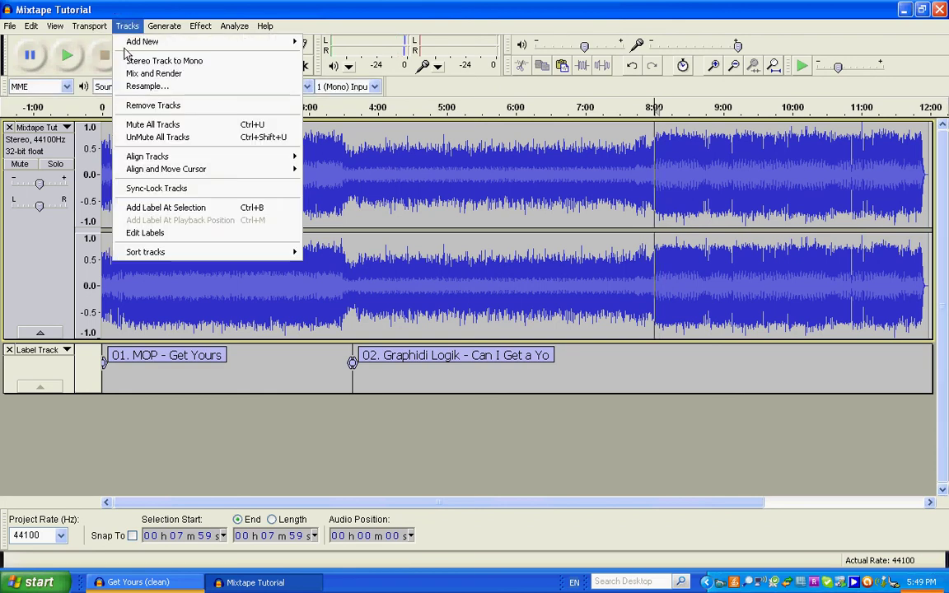
Add the label '03. BushBabees - We Run Things' at 7:59
left_click(218, 208)
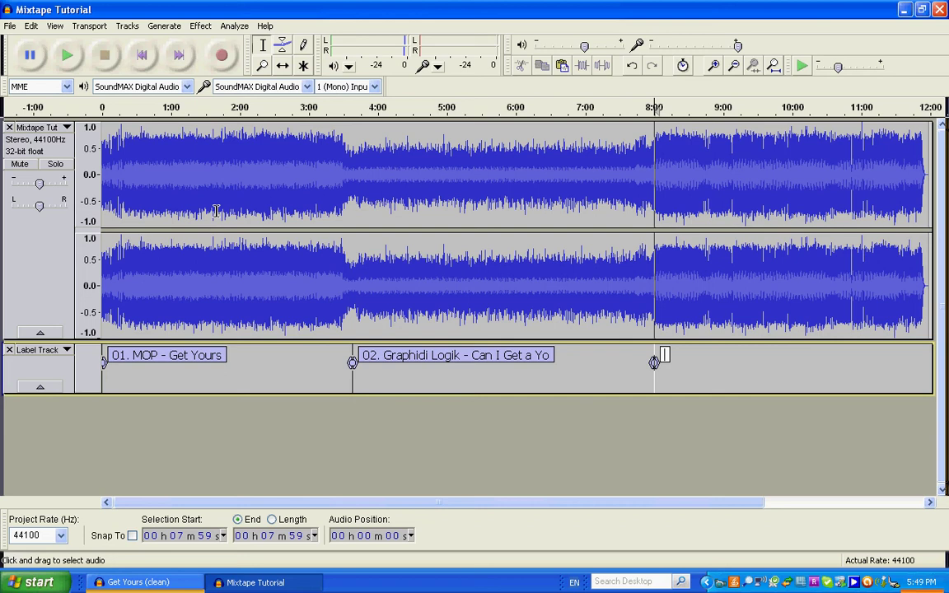
type("03. BushBabb")
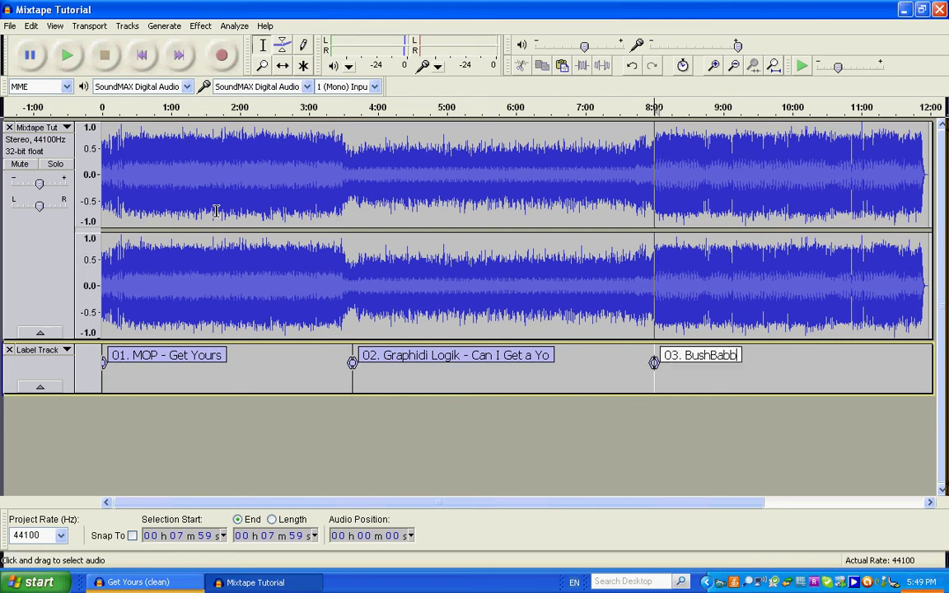
key("BackSpace")
type("ees - We Run Things")
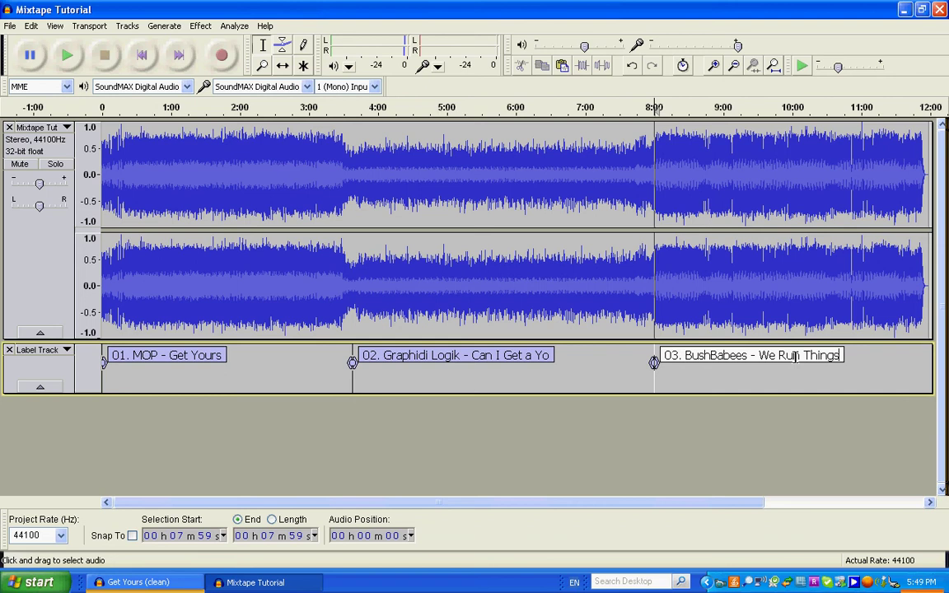
left_click(862, 371)
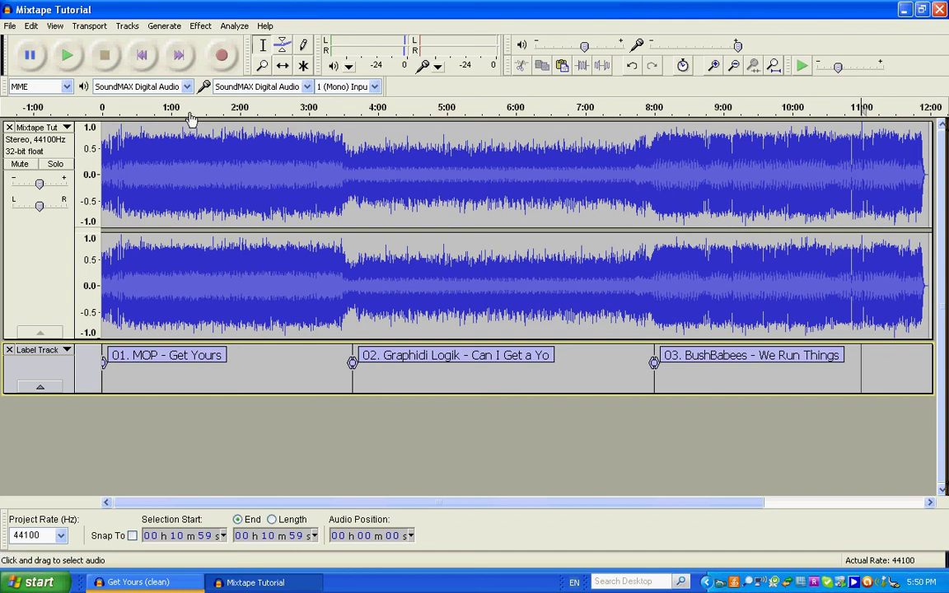
left_click(10, 26)
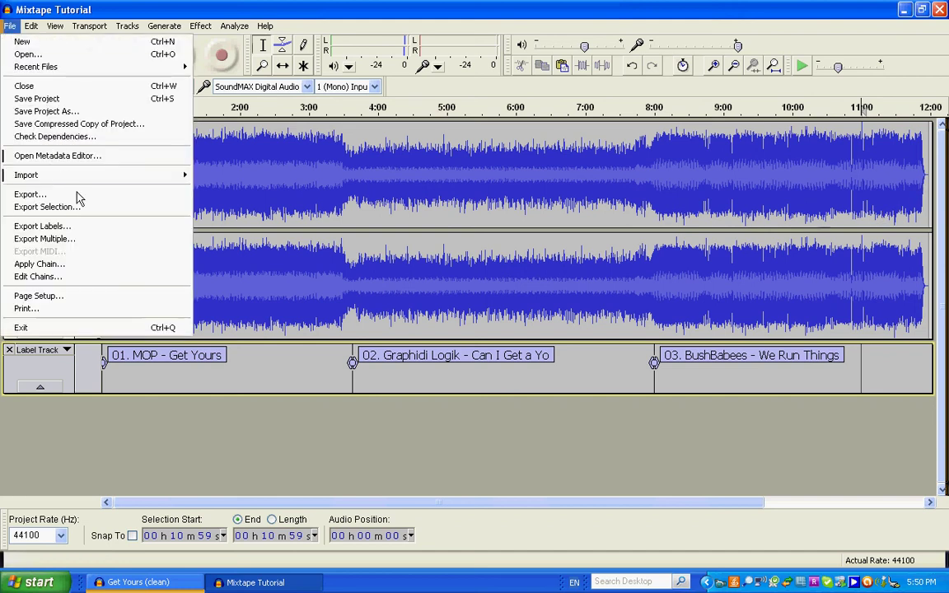
Open Export Multiple and choose the desktop Mixtape folder as the export destination
left_click(89, 243)
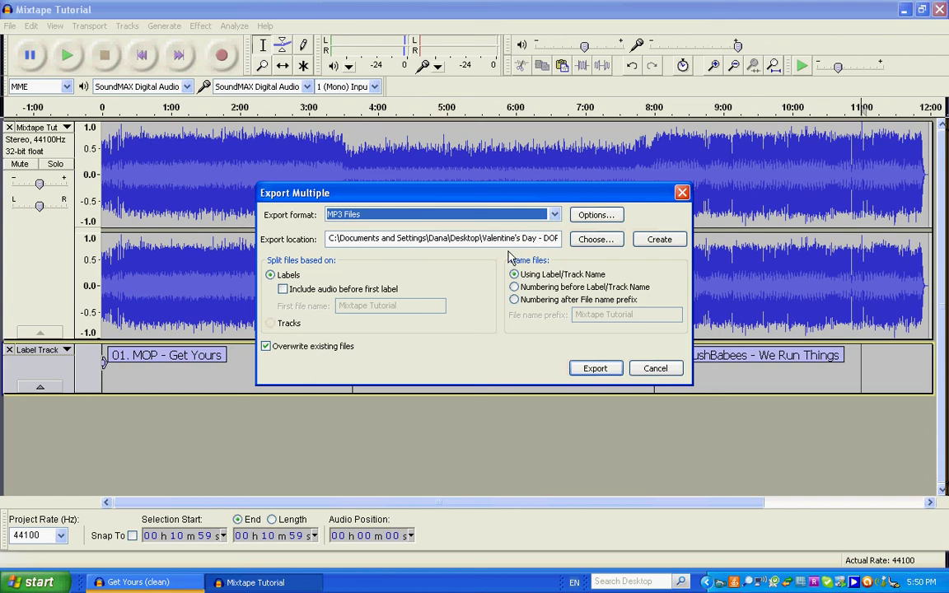
left_click(597, 240)
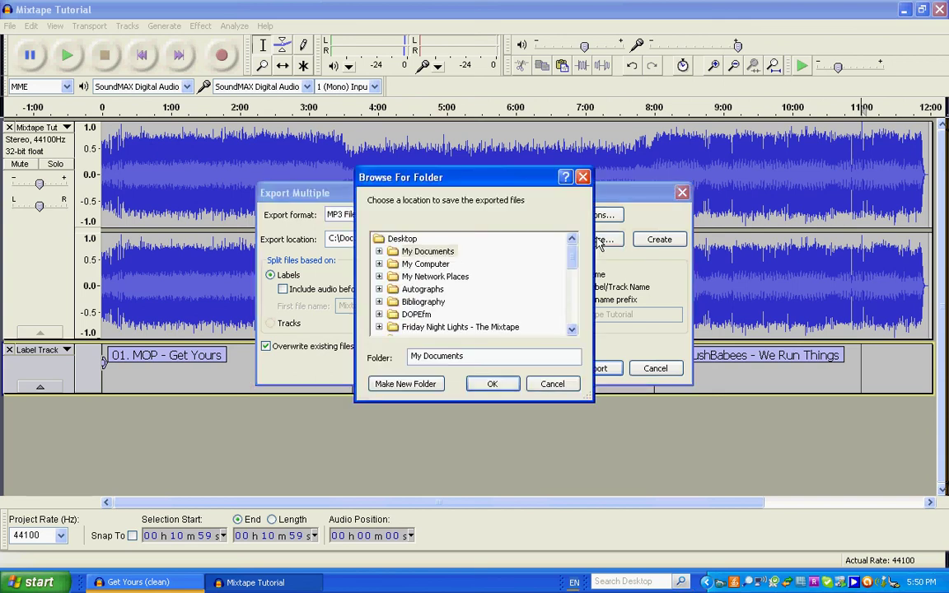
left_click(572, 331)
left_click(572, 330)
left_click(572, 330)
left_click(572, 330)
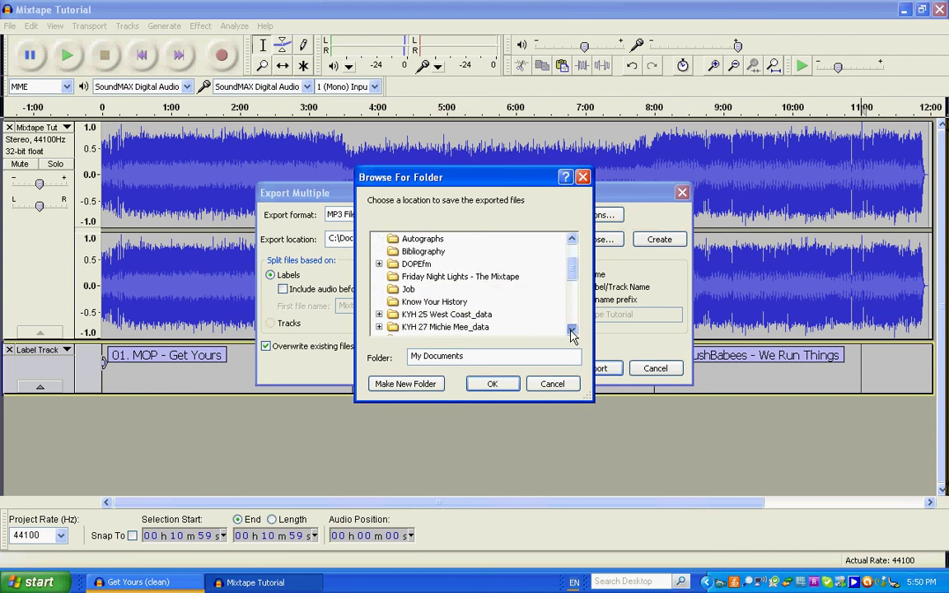
left_click(572, 330)
left_click(572, 331)
left_click(572, 330)
left_click(572, 330)
left_click(572, 331)
left_click(572, 330)
left_click(572, 331)
left_click(572, 331)
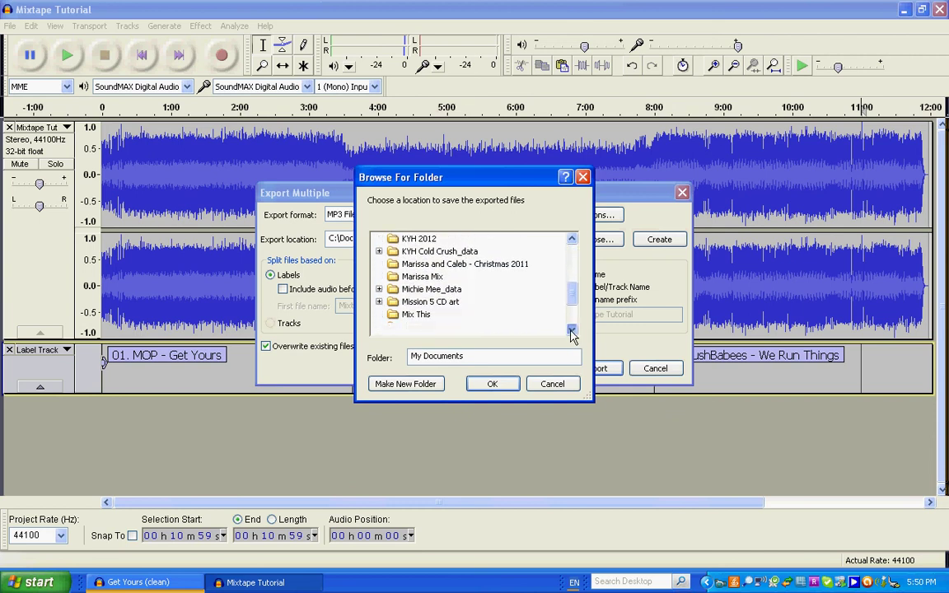
left_click(572, 331)
left_click(572, 330)
left_click(572, 331)
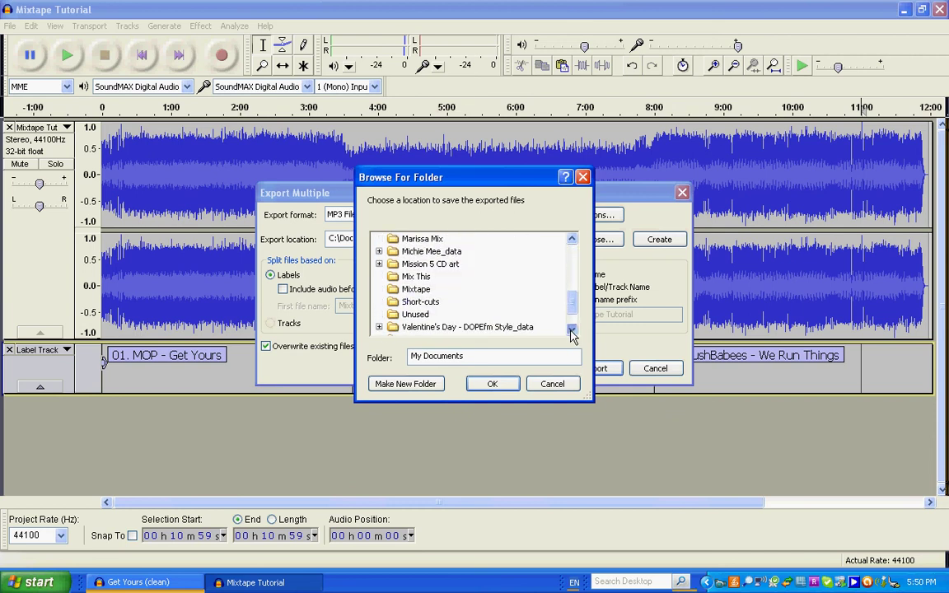
left_click(414, 289)
left_click(491, 384)
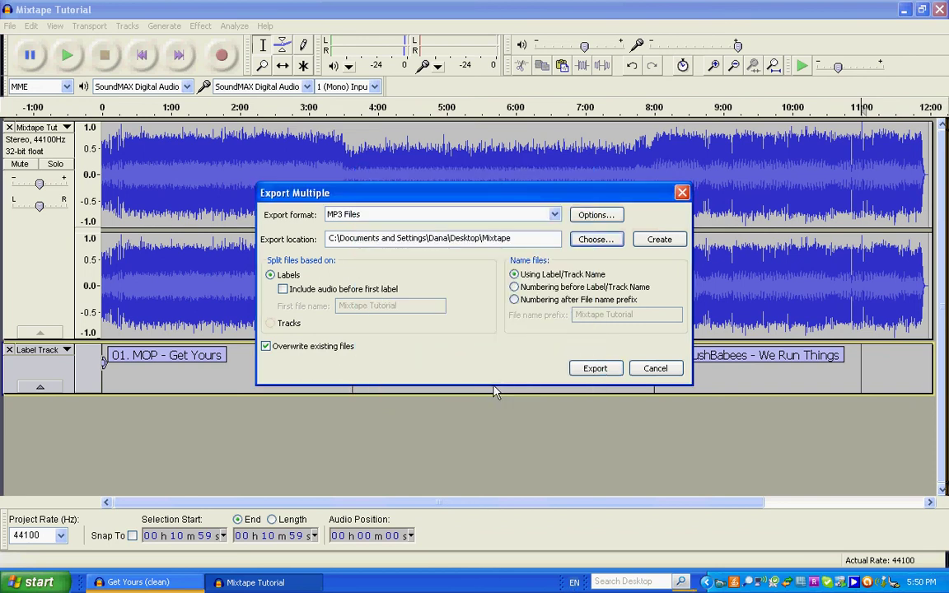
Start the export and clear the first song's old tag values, including Content group and Band
left_click(594, 369)
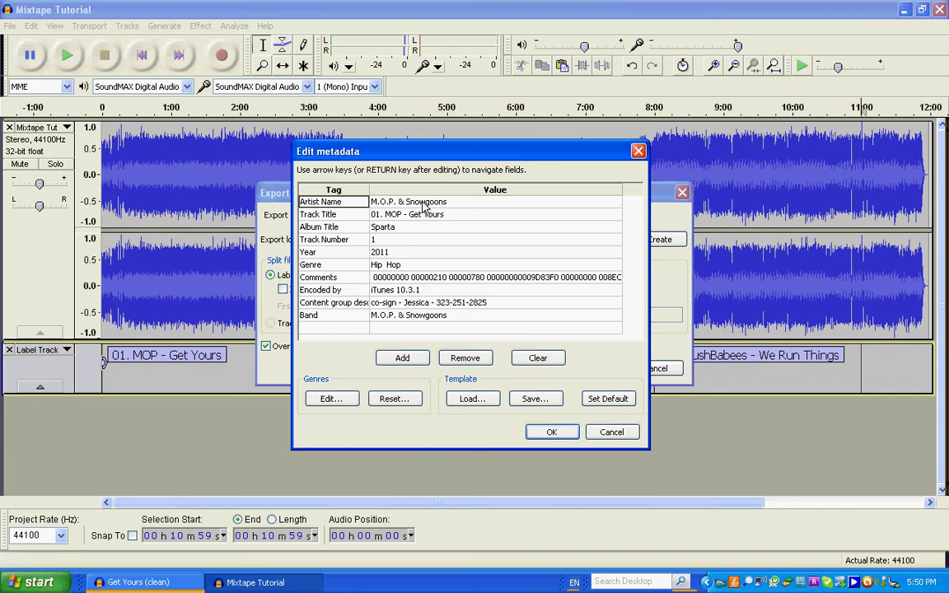
left_click(418, 202)
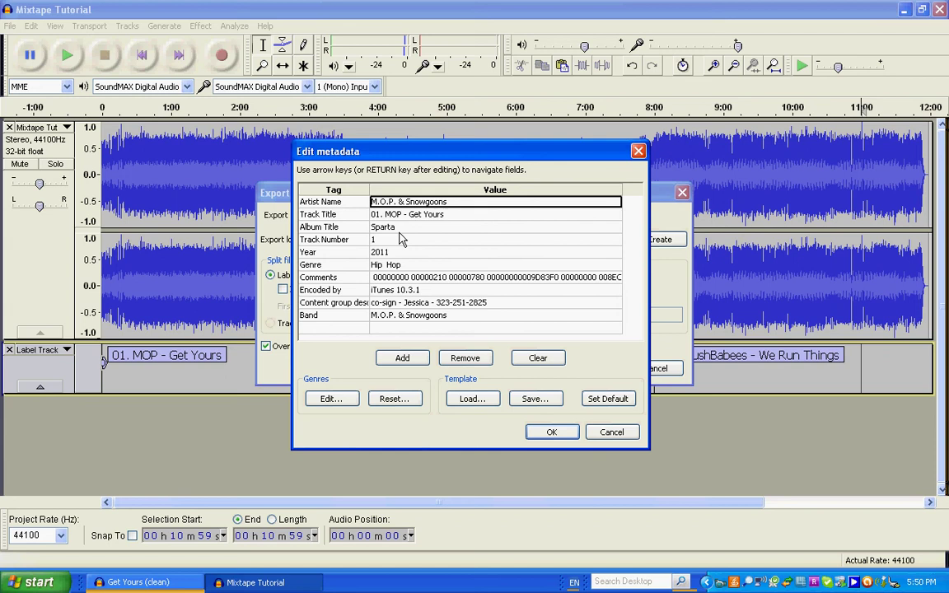
key("BackSpace")
key("Down")
key("BackSpace")
key("Down")
key("BackSpace")
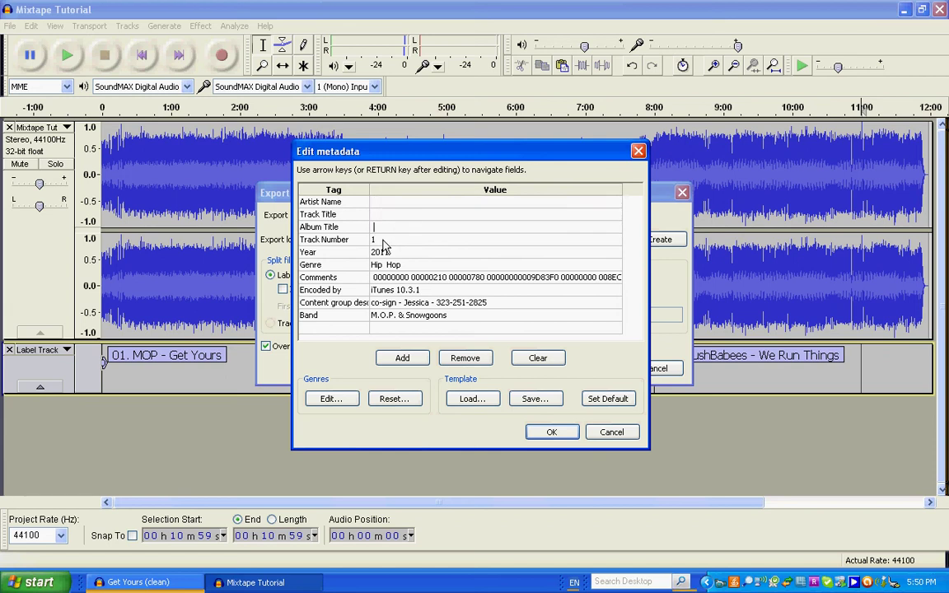
key("Down")
key("BackSpace")
key("Down")
key("BackSpace")
key("Down")
key("Down")
key("BackSpace")
key("Down")
key("BackSpace")
left_click(391, 271)
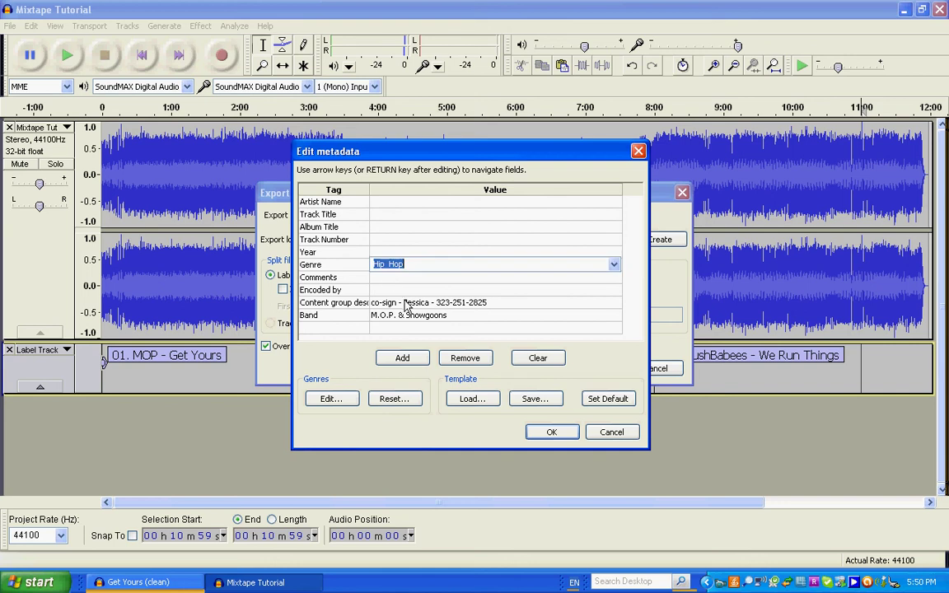
left_click(402, 303)
key("BackSpace")
key("Down")
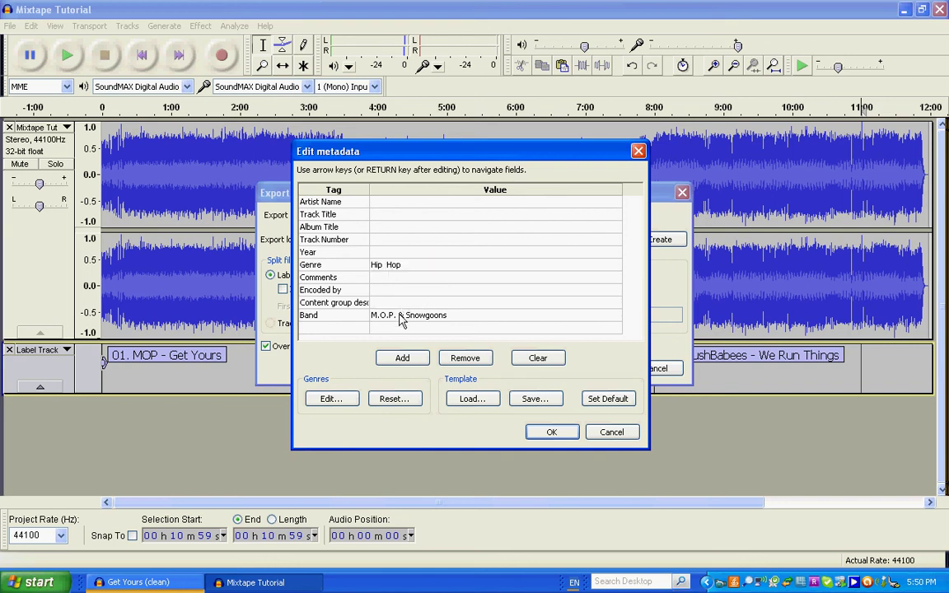
key("BackSpace")
Tag song 01 with the creator's artist name, title '01. MOP - Get Your' and album 'My Mixtape'
left_click(392, 204)
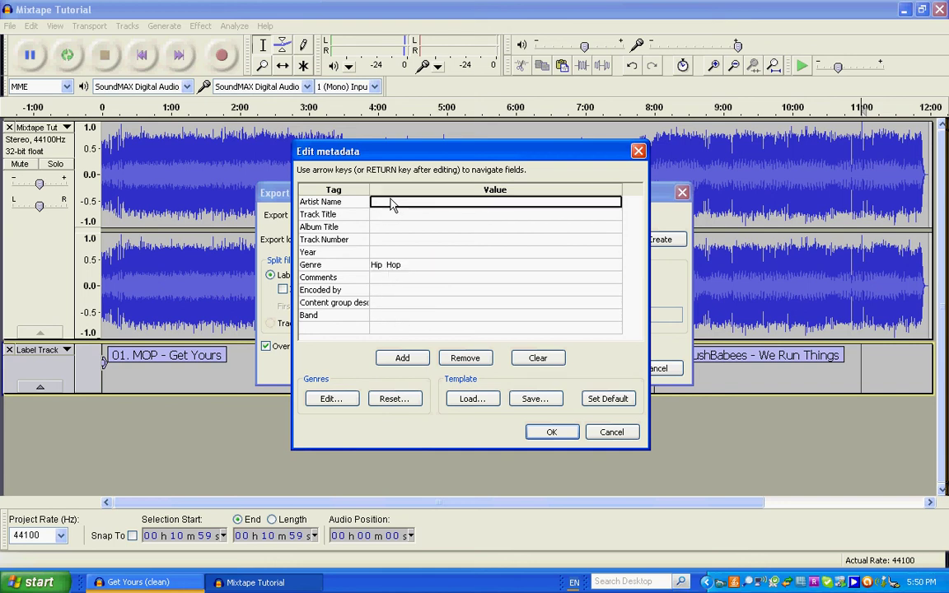
type("Chase March")
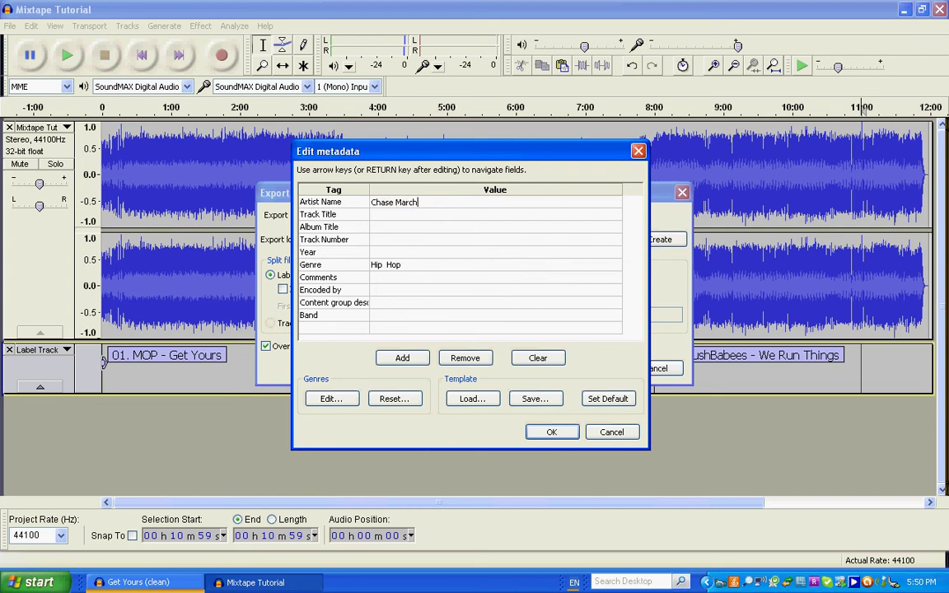
key("Return")
key("shift")
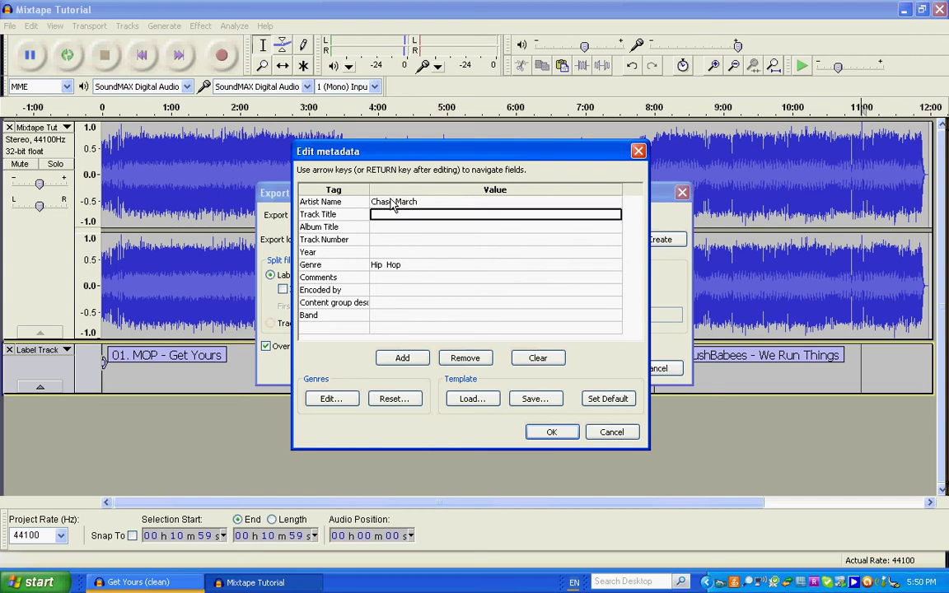
type("0")
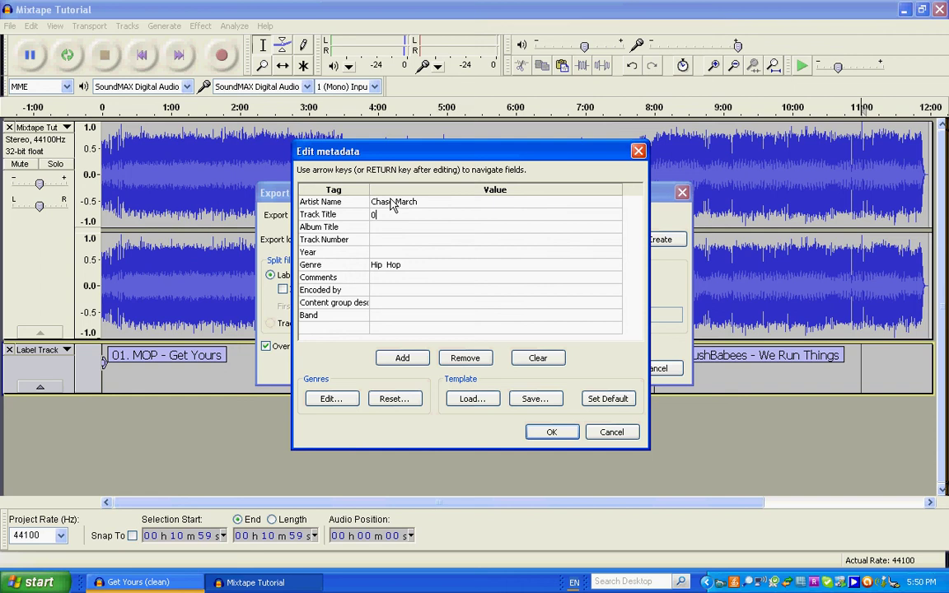
type("1. MOP - Get Yours")
key("Return")
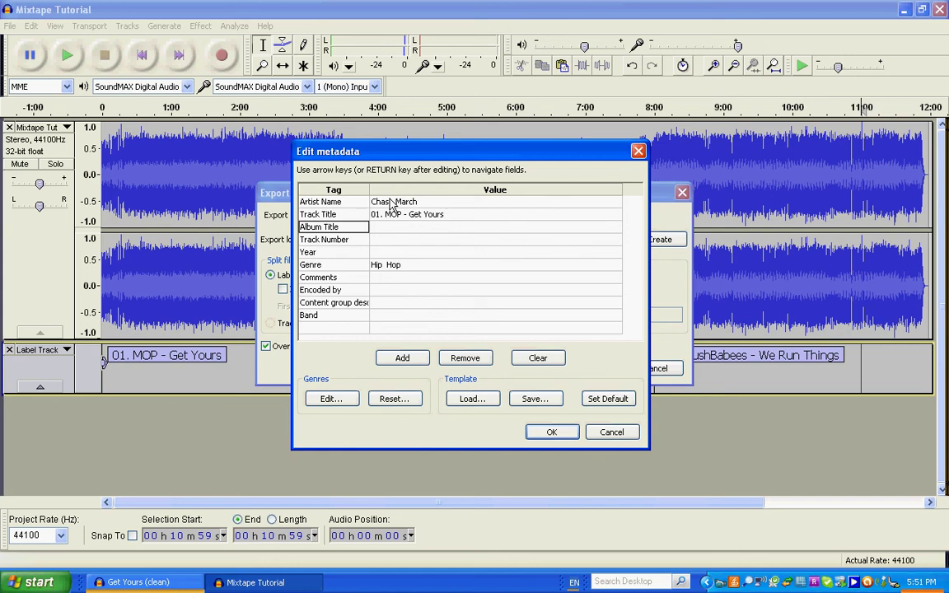
type("My Mixtape")
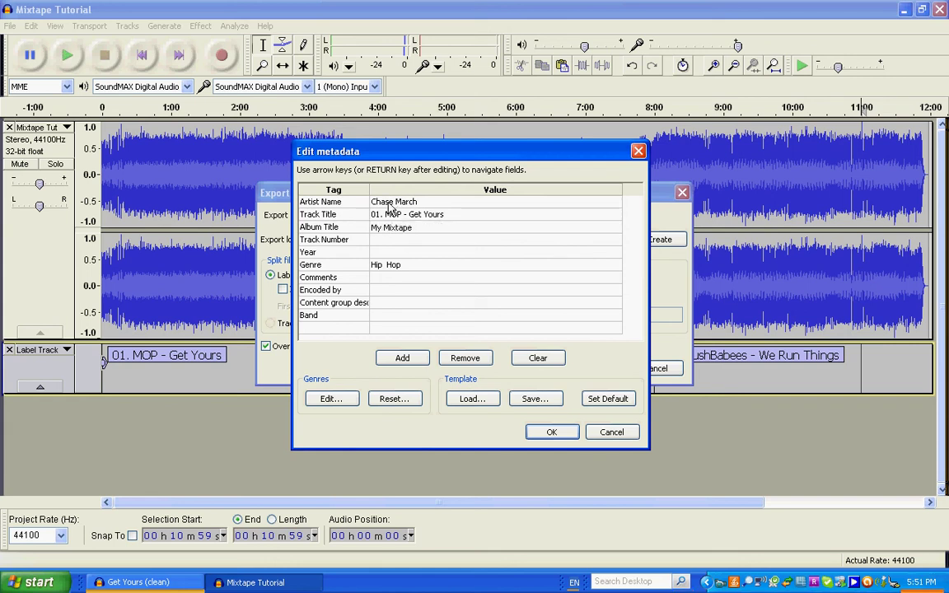
left_click(552, 433)
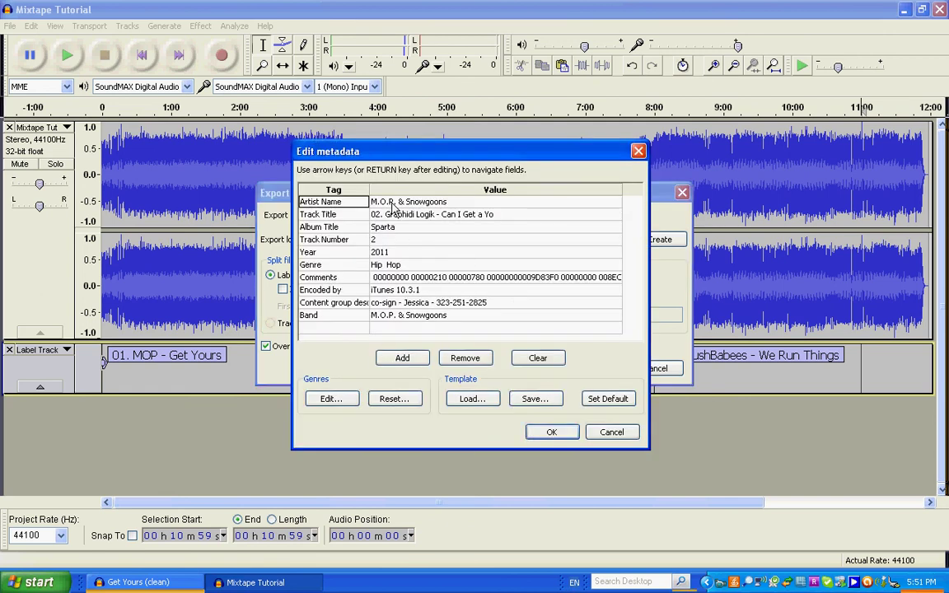
Delete song 02's old tags: artist, album Sparta, track number 2, comment, Encoded by and Content group
key("F2")
key("BackSpace")
key("Return")
key("F2")
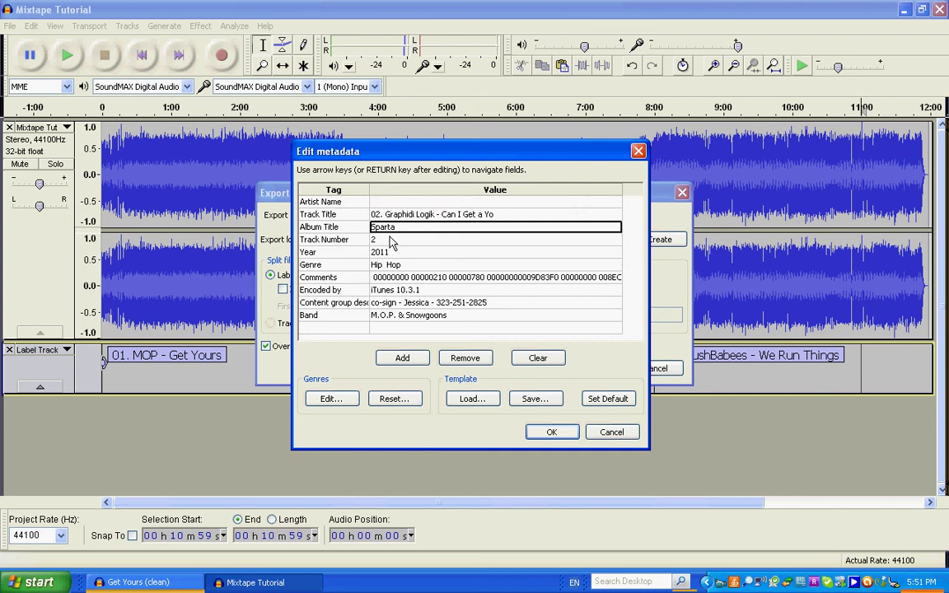
key("BackSpace")
key("Return")
key("F2")
key("BackSpace")
key("Return")
key("F2")
key("BackSpace")
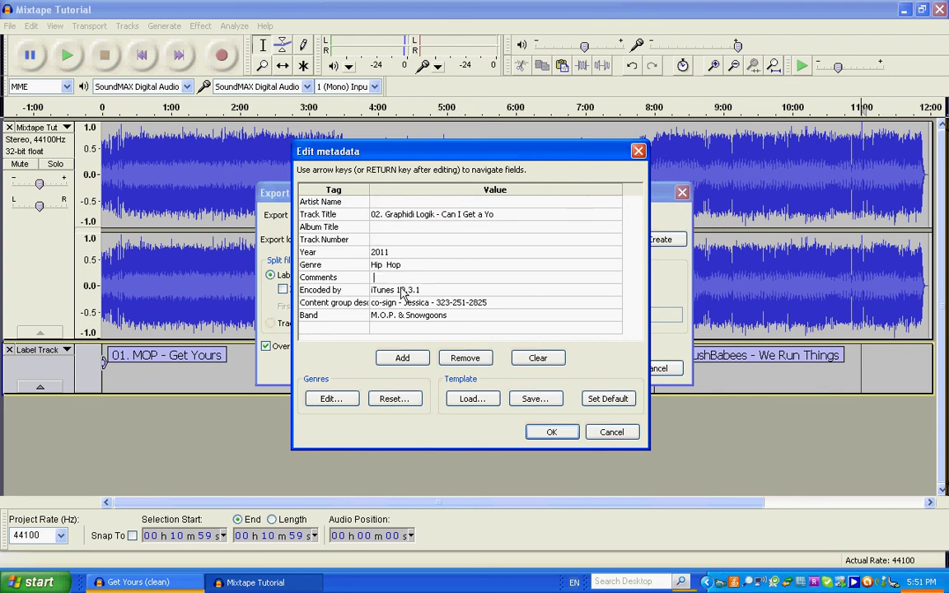
key("Return")
key("F2")
key("BackSpace")
key("Return")
key("F2")
key("BackSpace")
key("Return")
Clear Band and give song 02 the creator's artist name and album 'My Mixtape'
key("F2")
key("BackSpace")
left_click(394, 203)
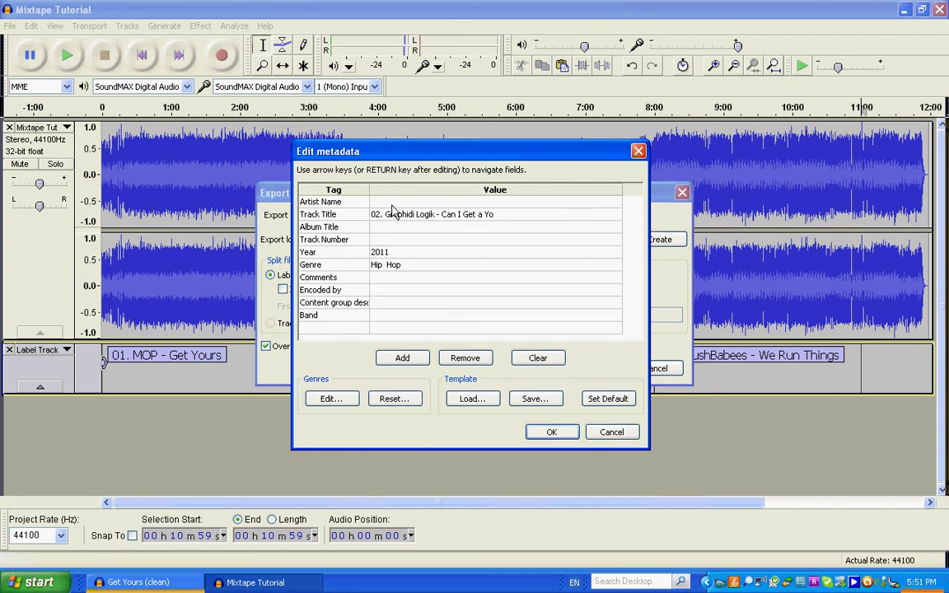
key("F2")
type("Chase March")
left_click(394, 228)
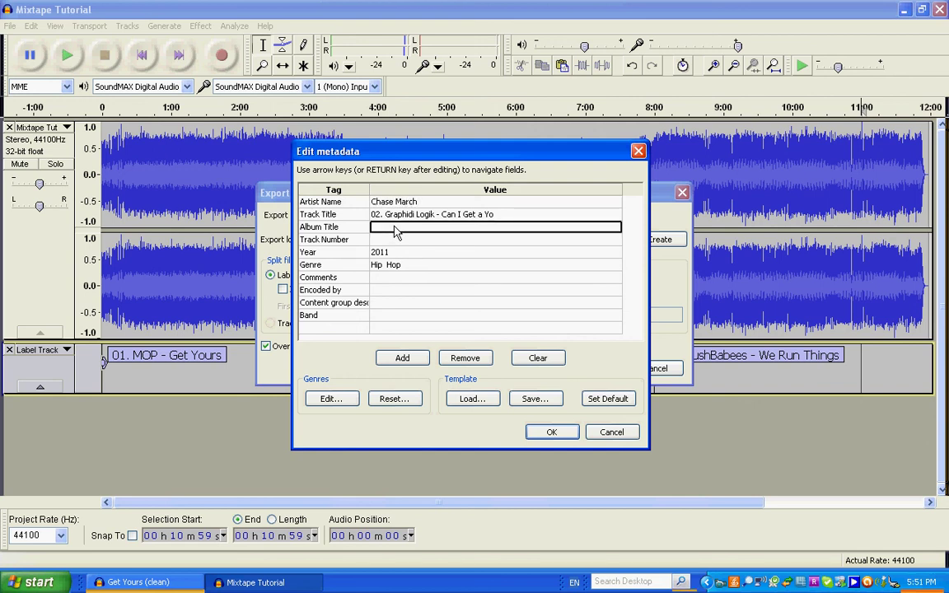
type("My Mixtape")
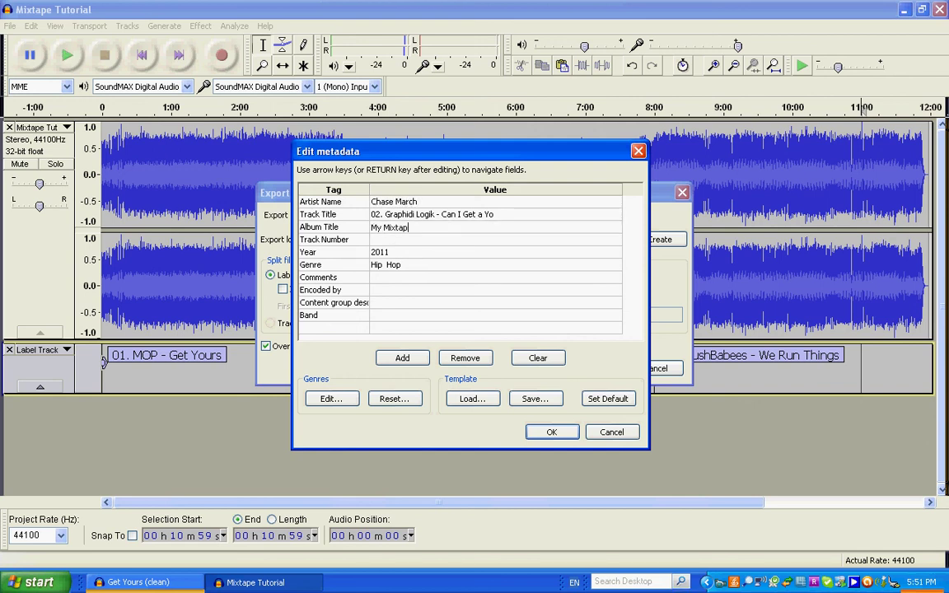
left_click(566, 434)
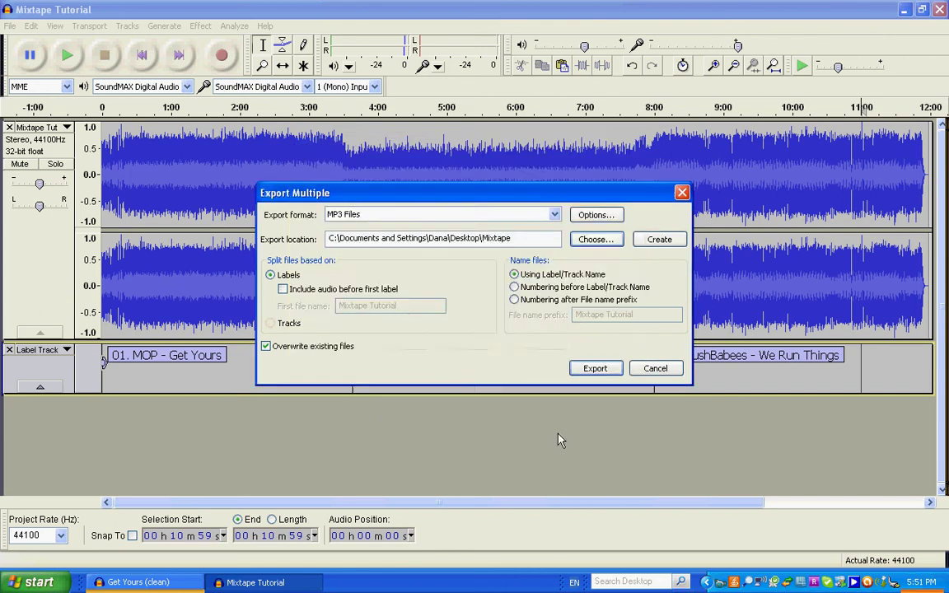
Clear song 03's old artist, album Sparta, year 2011, comment, Encoded by, Content group and Band
key("Delete")
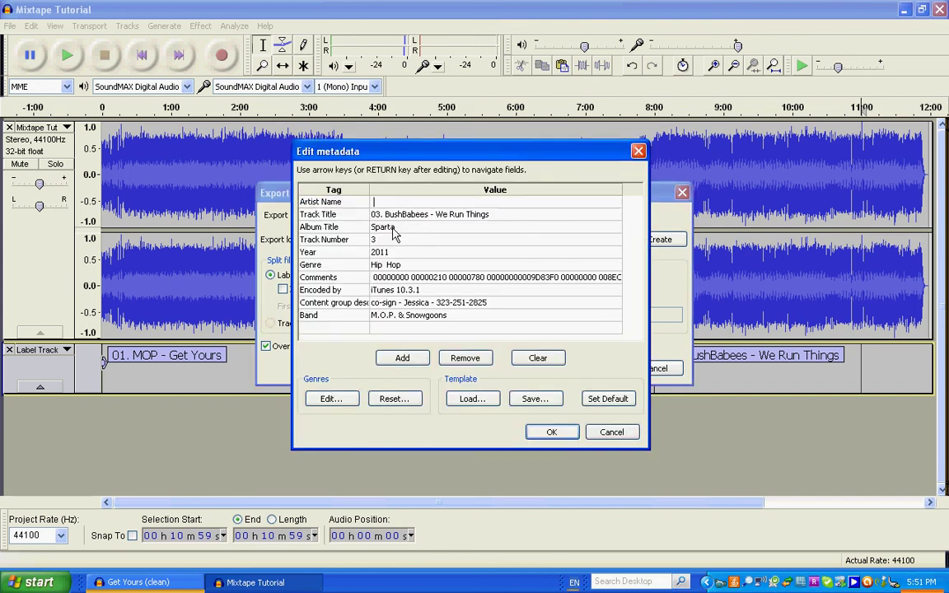
left_click(402, 229)
key("Delete")
left_click(394, 251)
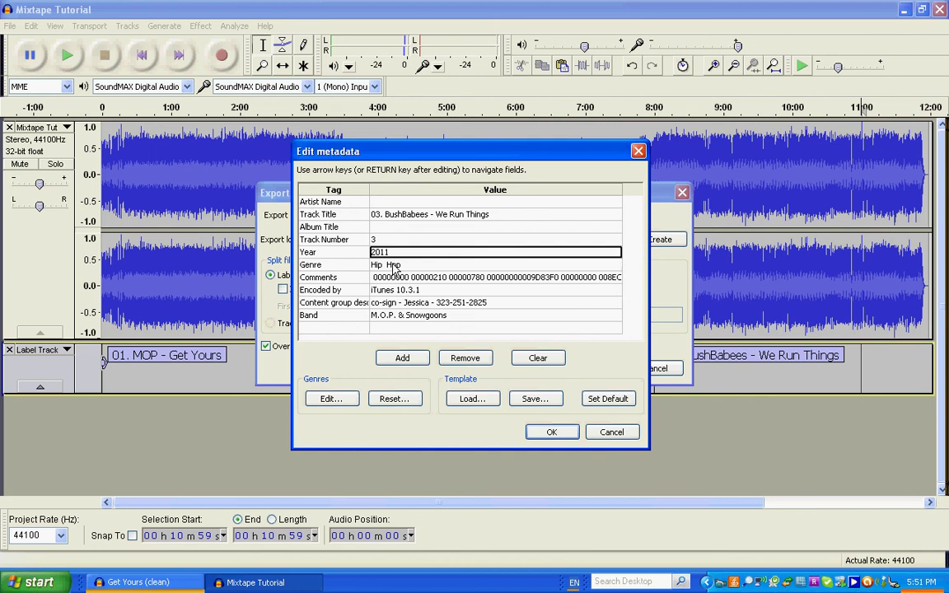
key("Delete")
left_click(391, 278)
key("Delete")
left_click(396, 290)
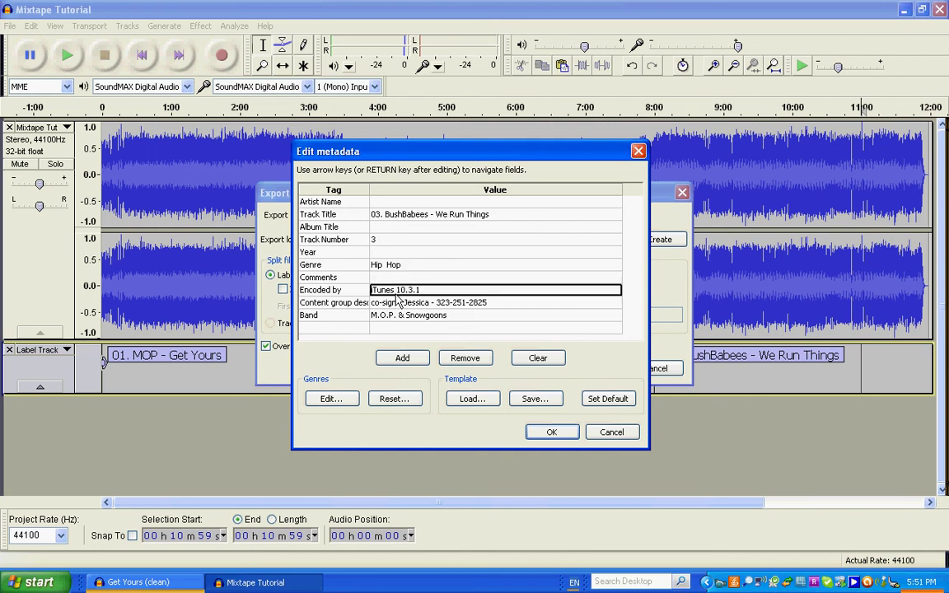
key("Delete")
left_click(400, 302)
key("Delete")
left_click(401, 315)
key("Delete")
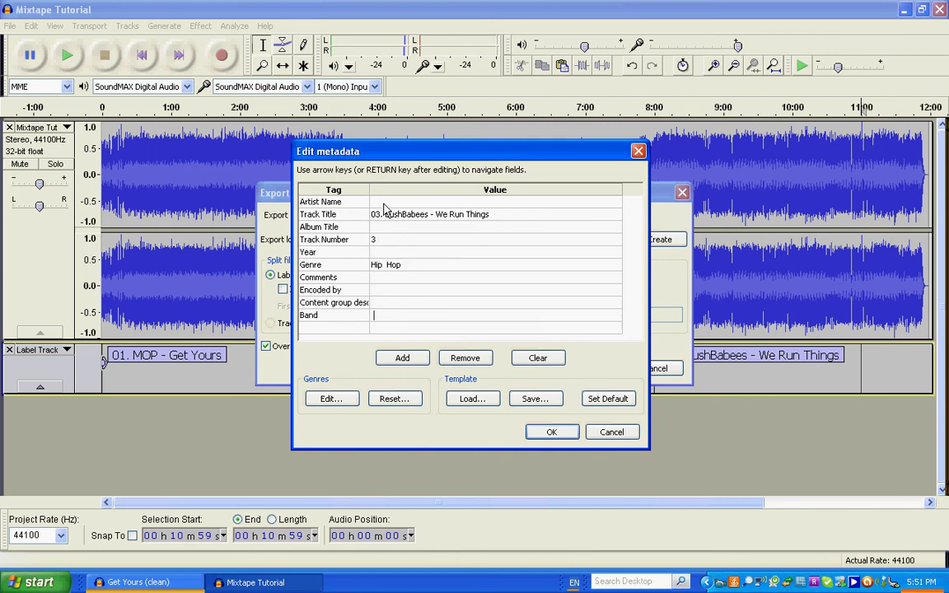
Give song 03 the creator's artist name and album 'My Mixtape'
left_click(384, 204)
type("Chase March")
key("Return")
key("Return")
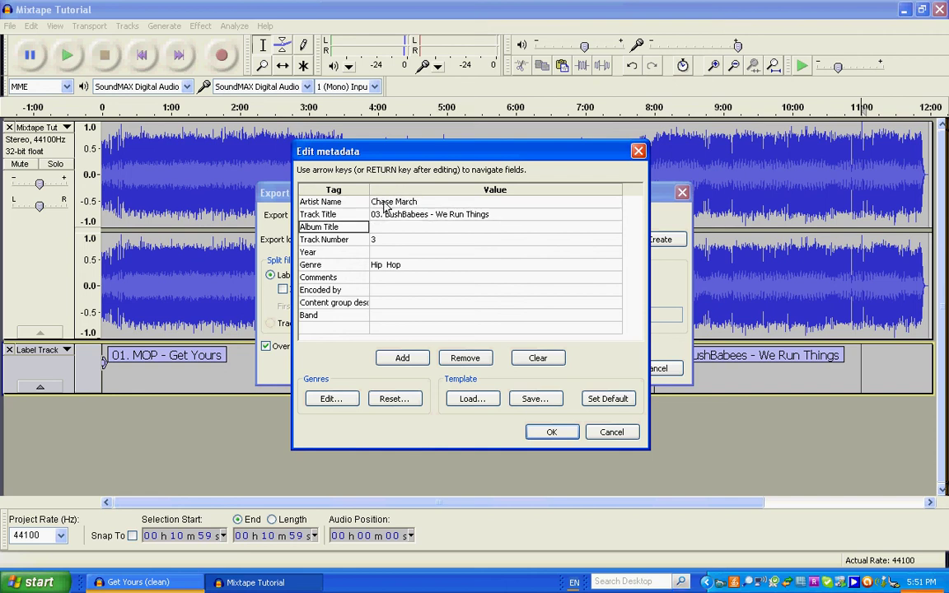
type("My Mixtape")
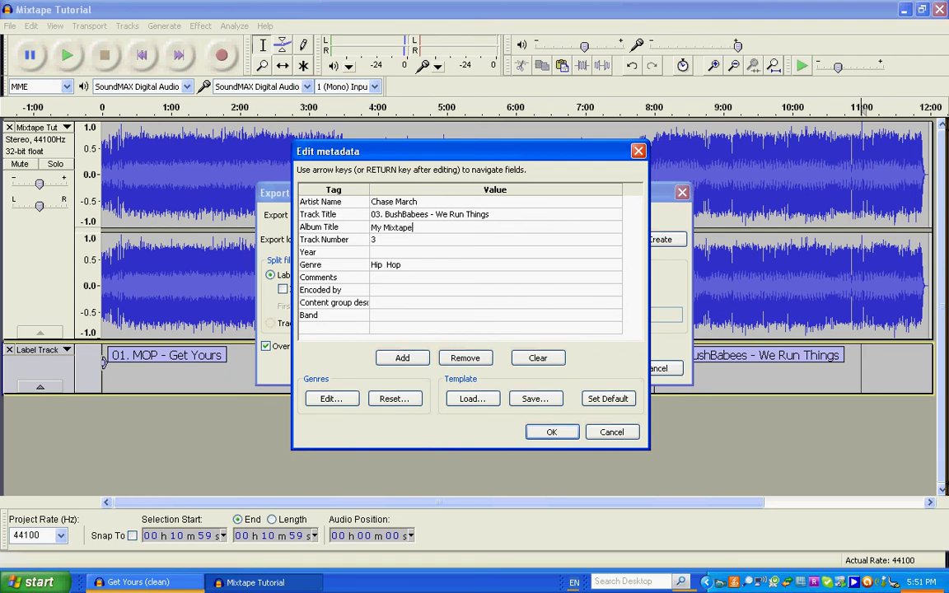
left_click(550, 434)
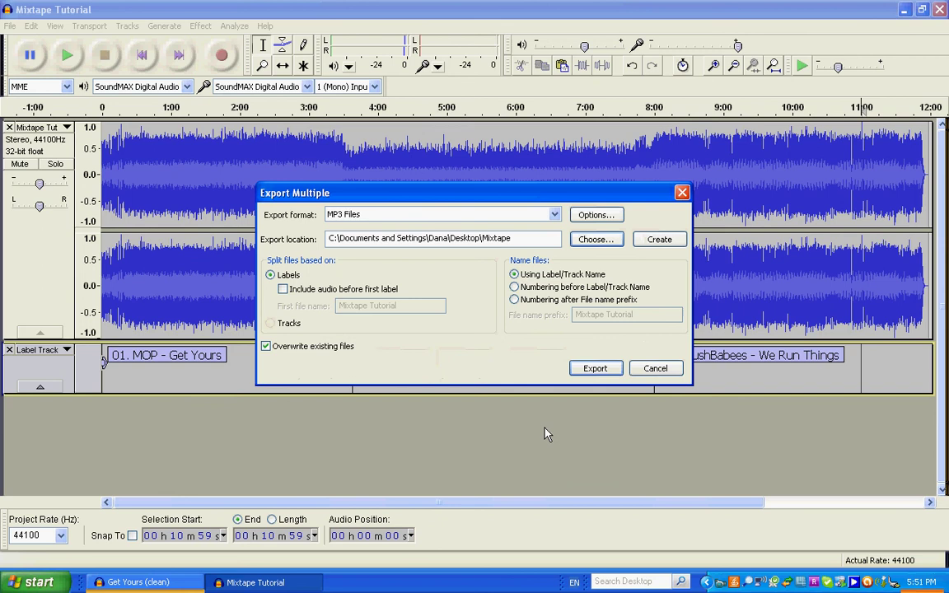